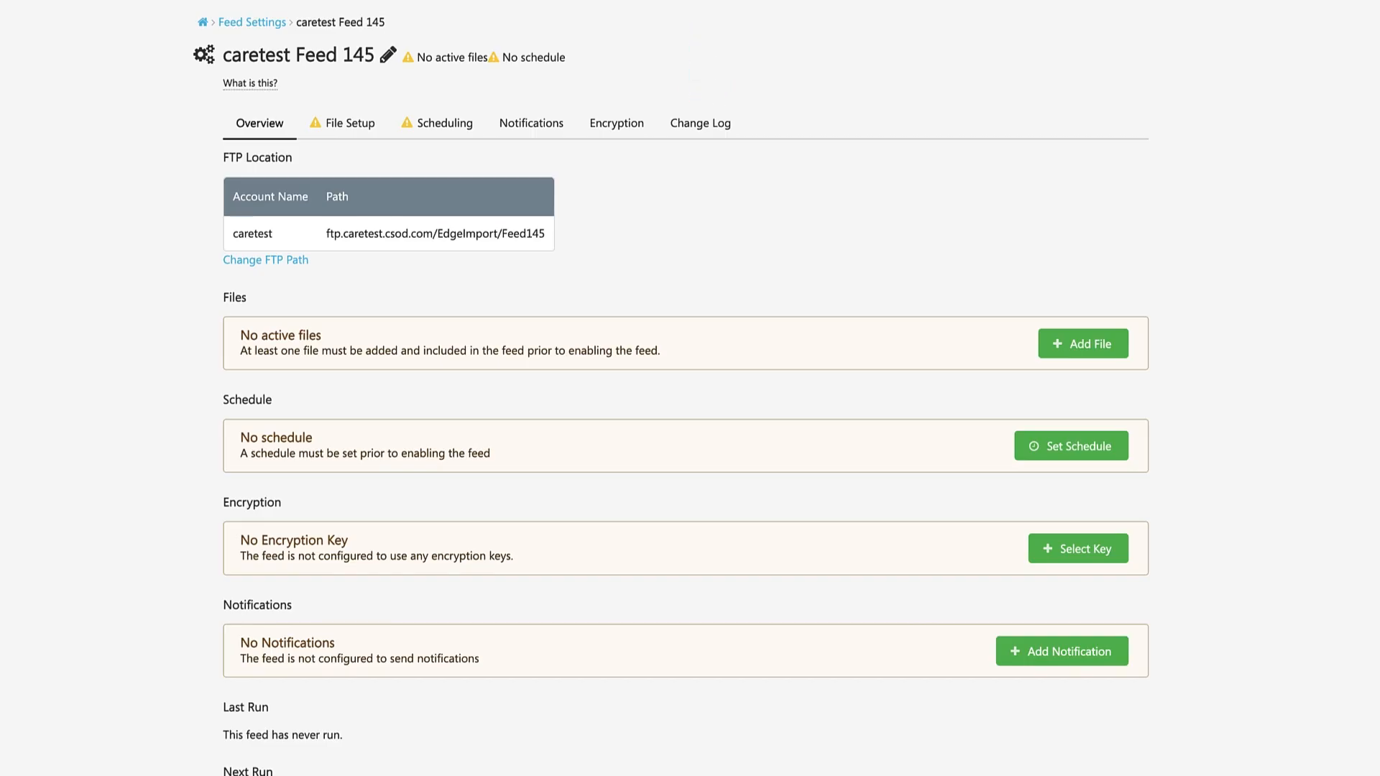
- Rename the feed to "User / OU Feed"
left_click(387, 55)
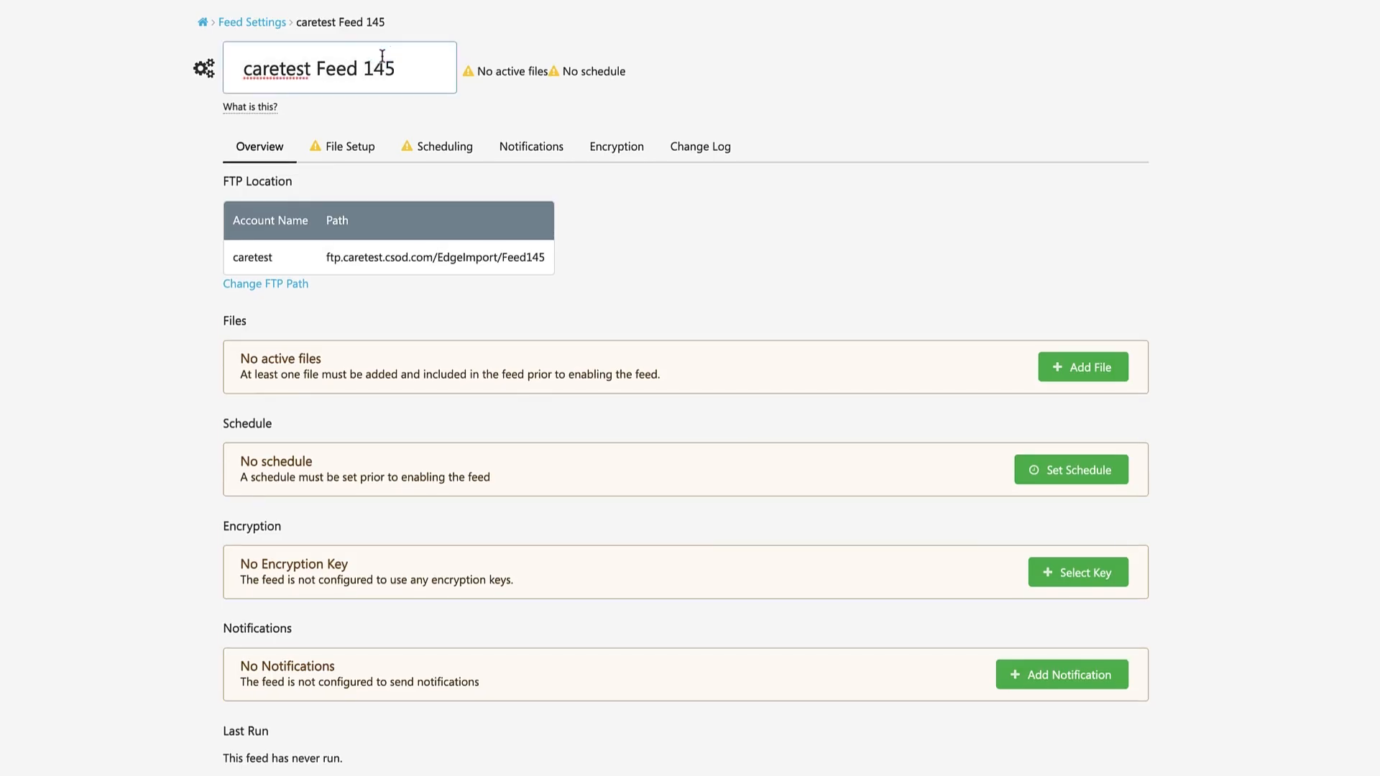
key("ctrl+a")
type("User / OU Feed")
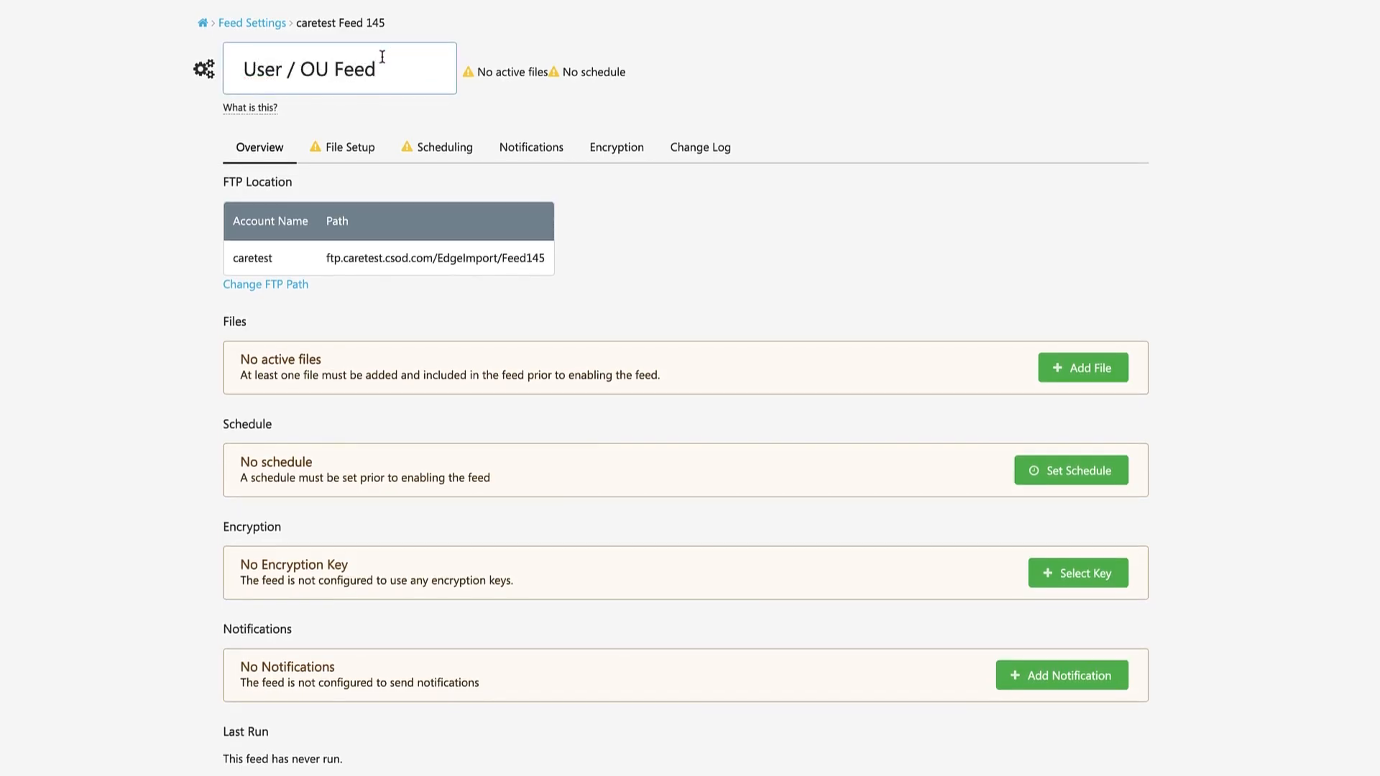
key("Return")
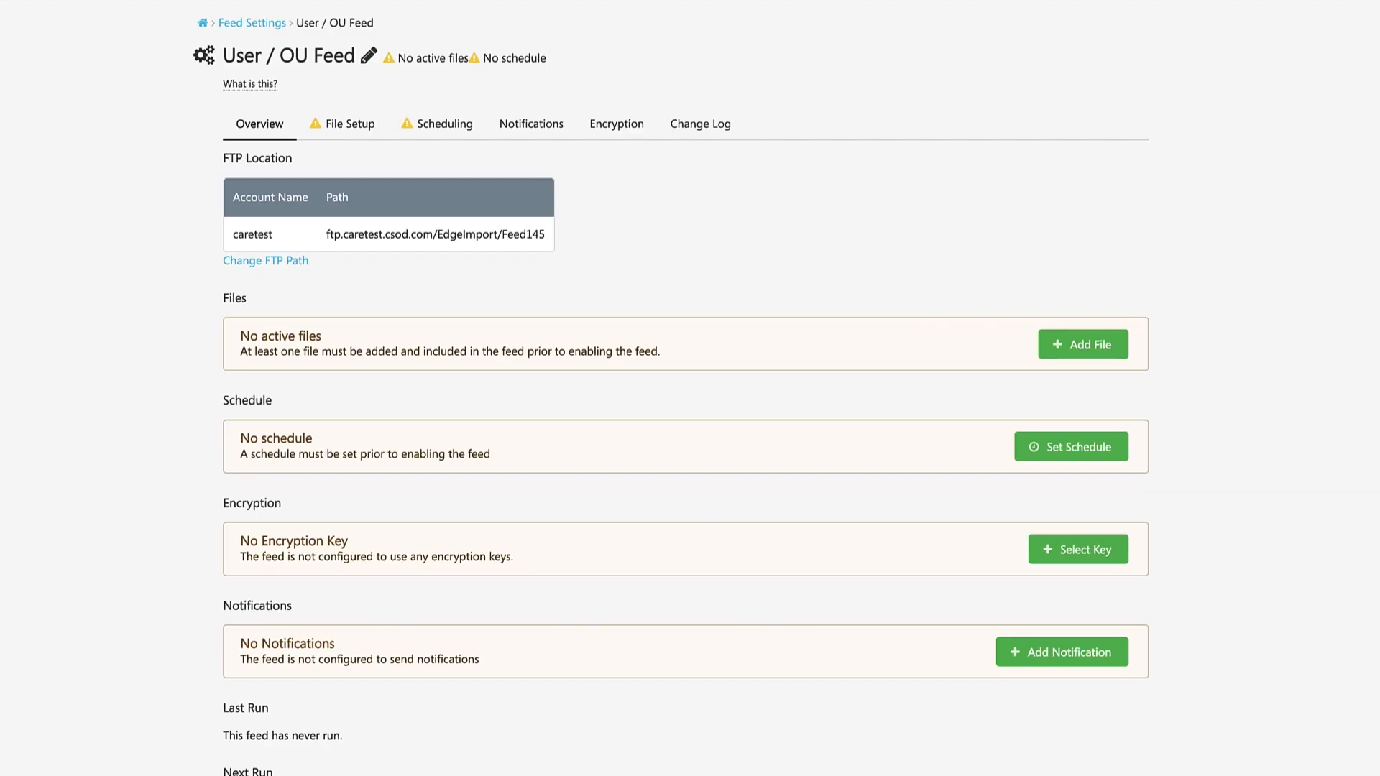
- Change the feed's FTP path to EdgeImport/UserOUFeed and save the update
left_click(272, 262)
key("ctrl+a")
type("EdgeImport\\UserOUFeed")
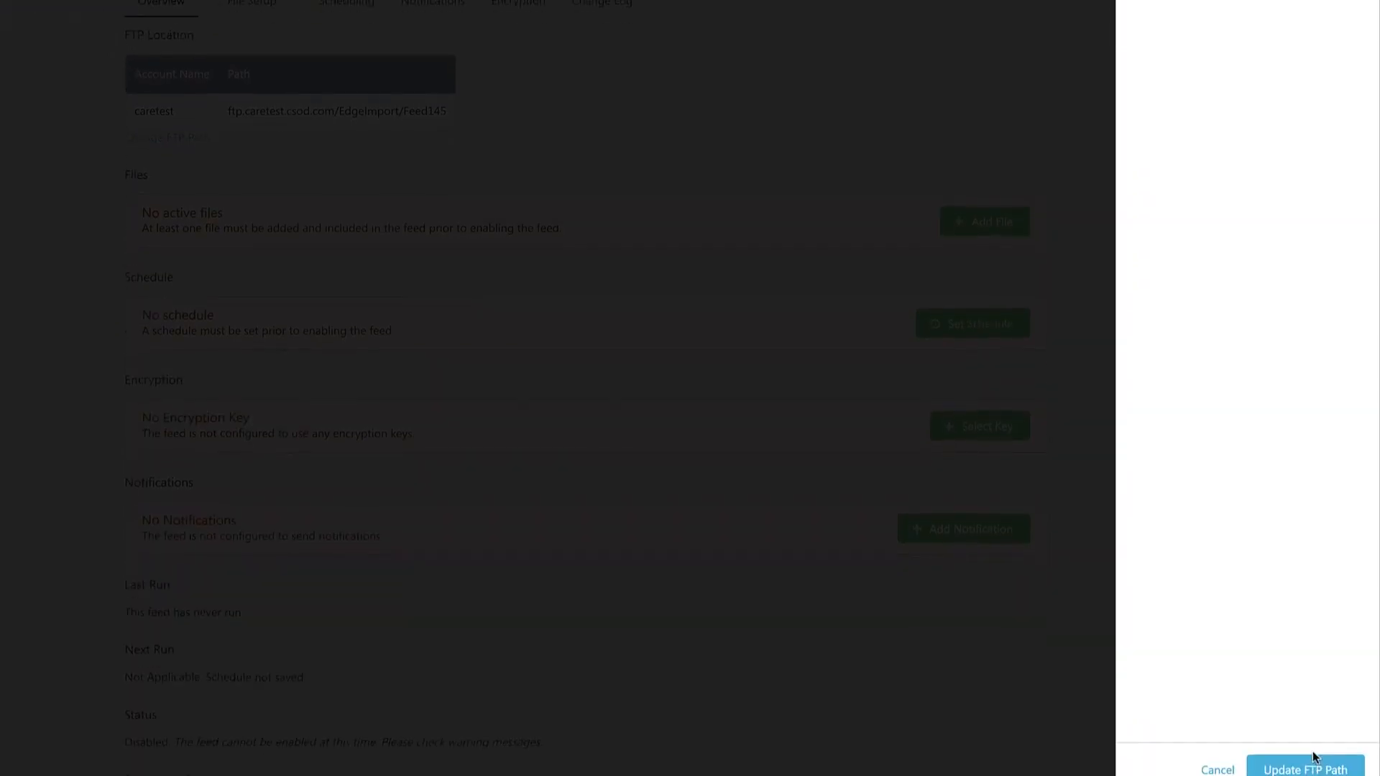
left_click(1309, 750)
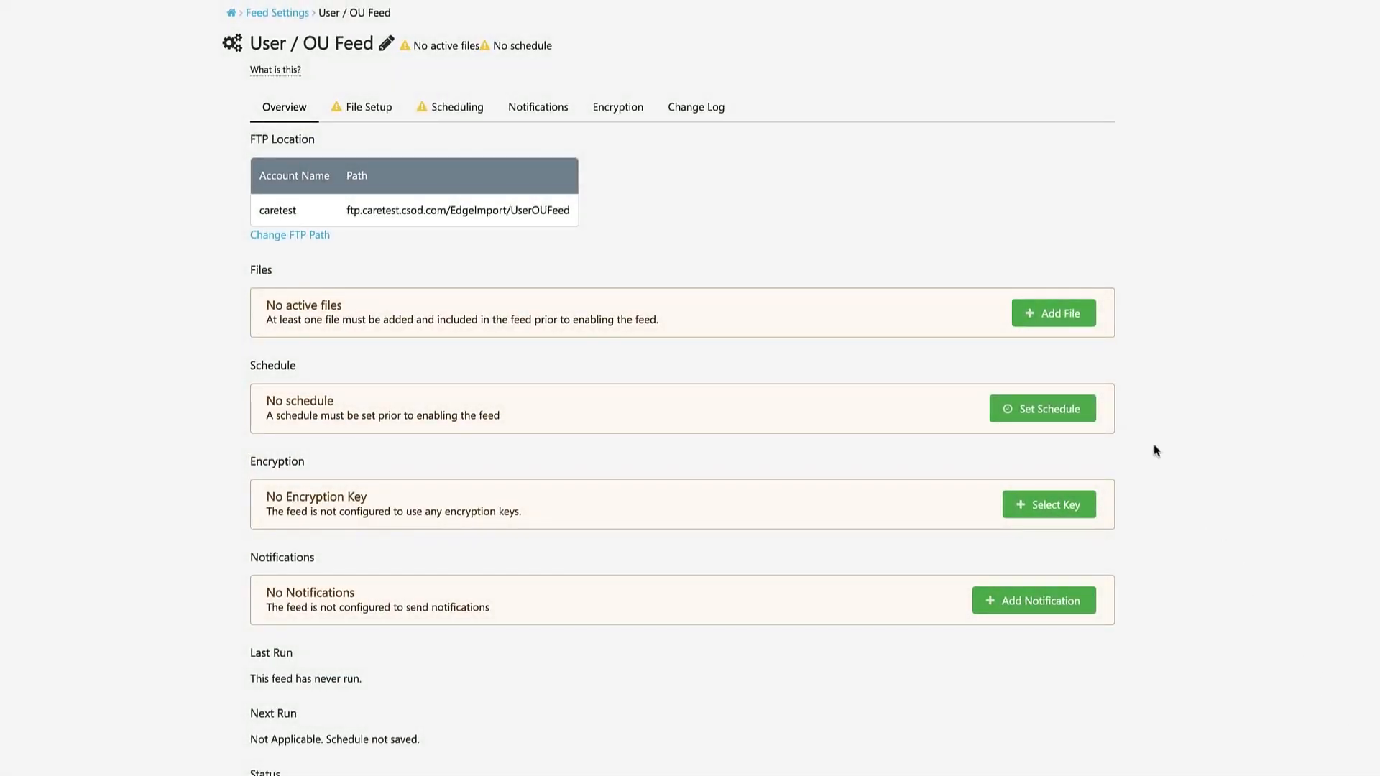
- Start adding a file to the feed with the Employee (CHR) type and the "User and OU Feed" configuration
left_click(1062, 319)
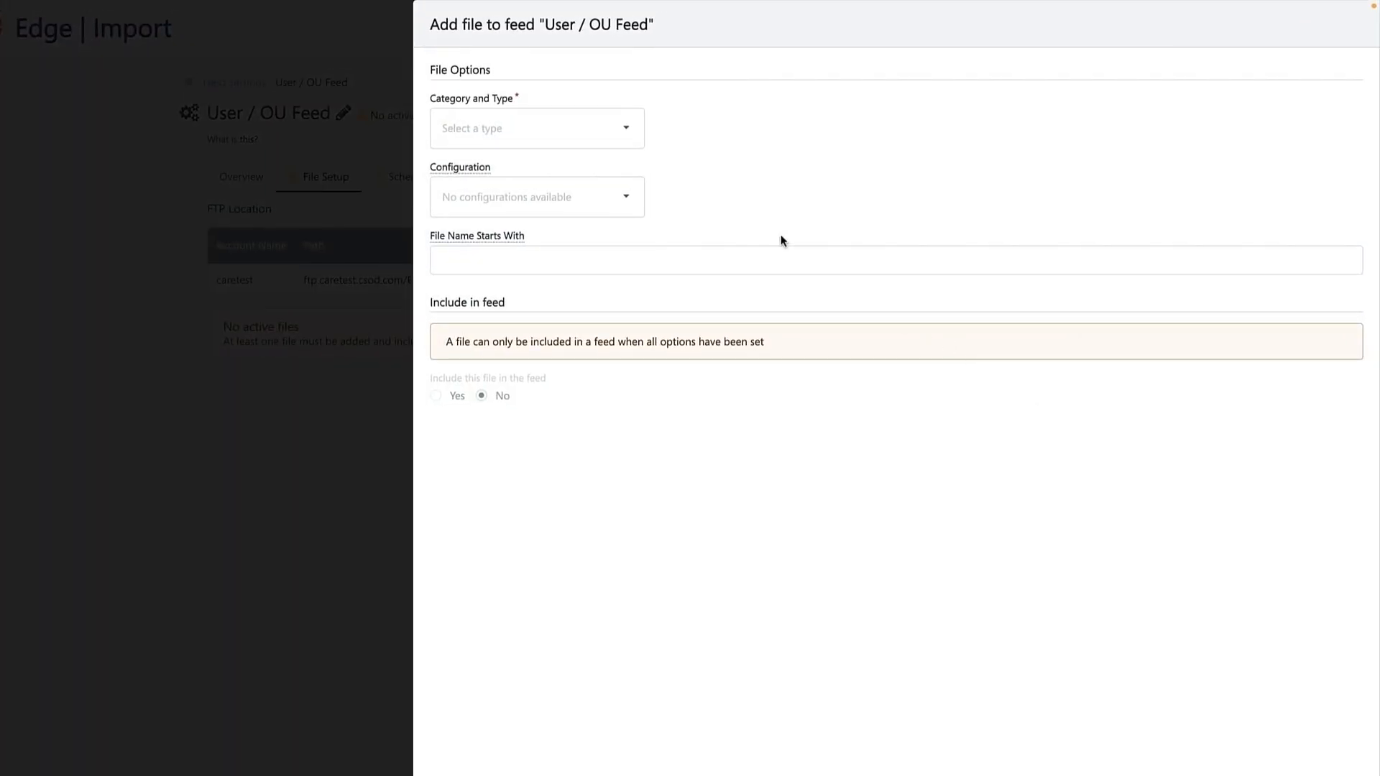
left_click(636, 146)
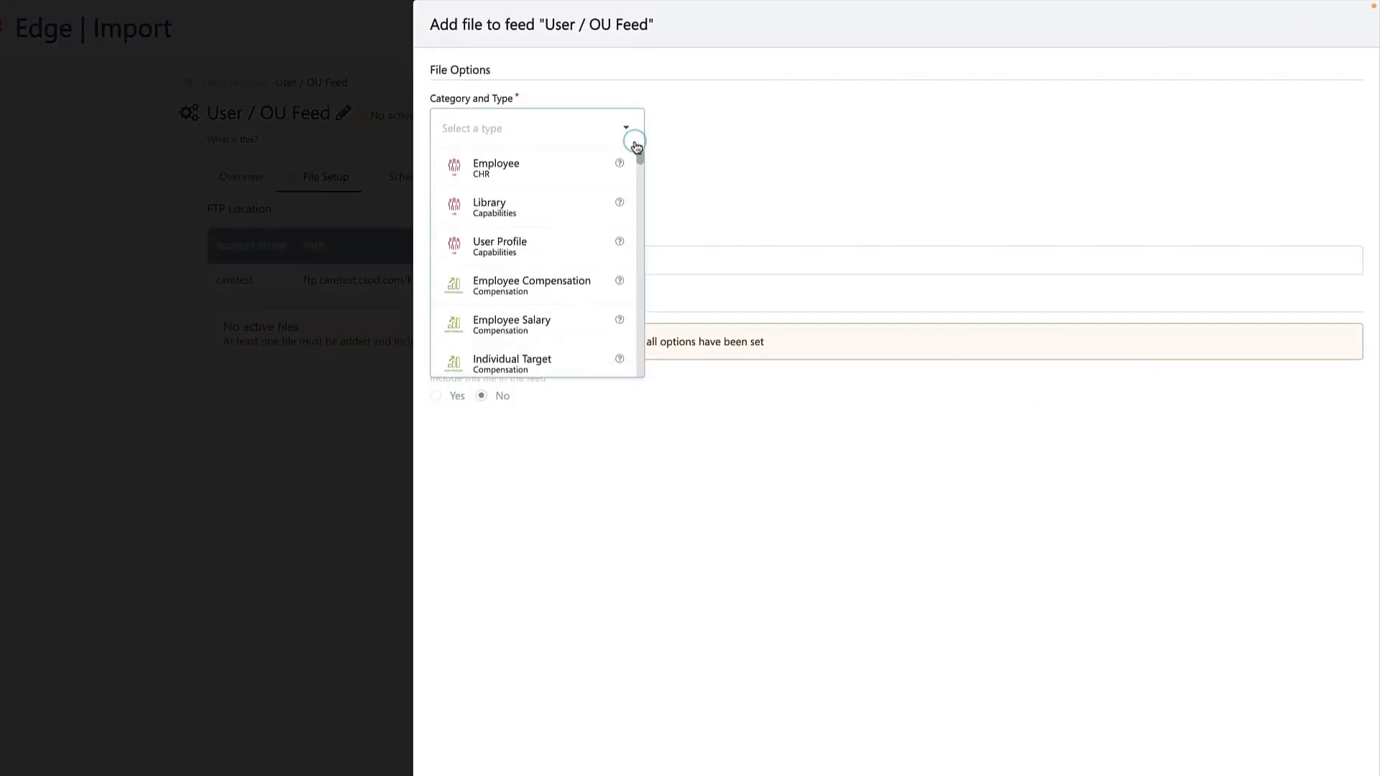
left_click(592, 164)
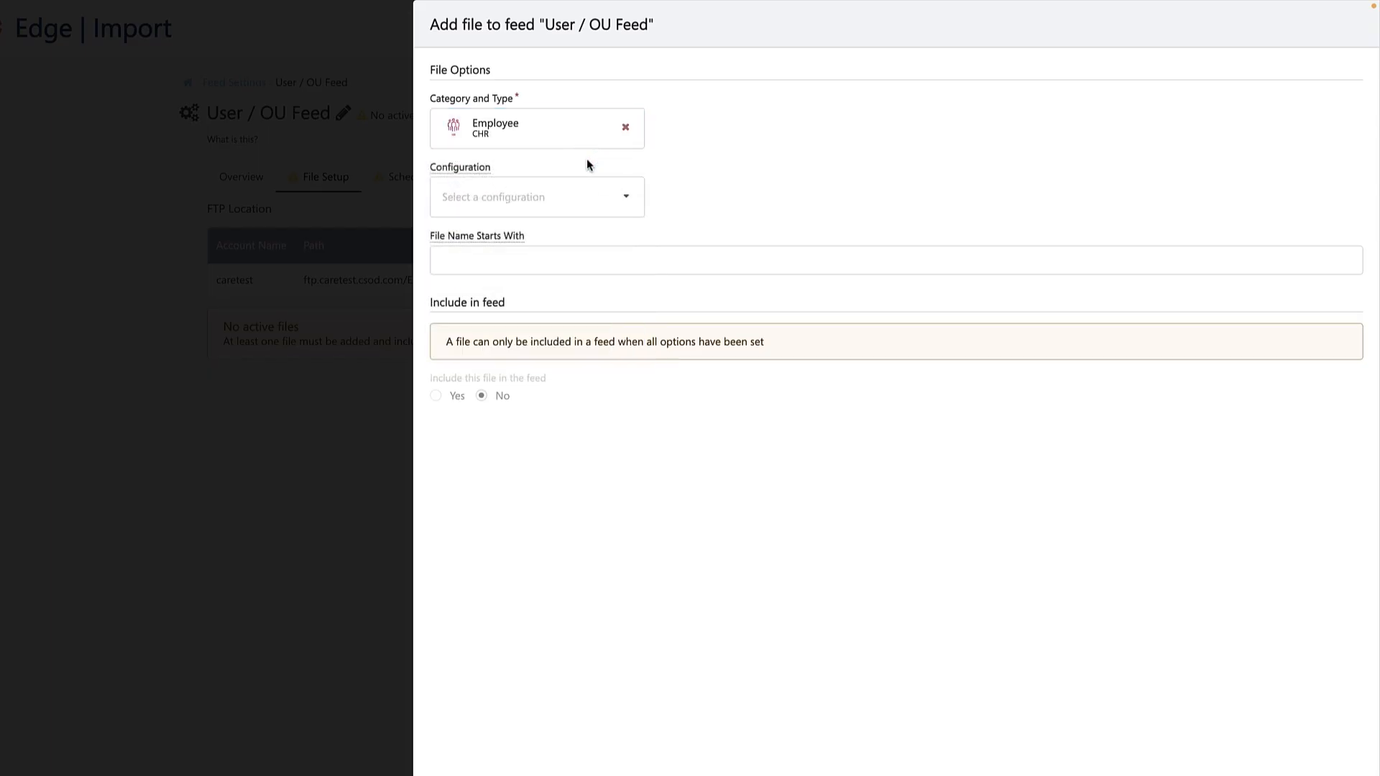
left_click(624, 198)
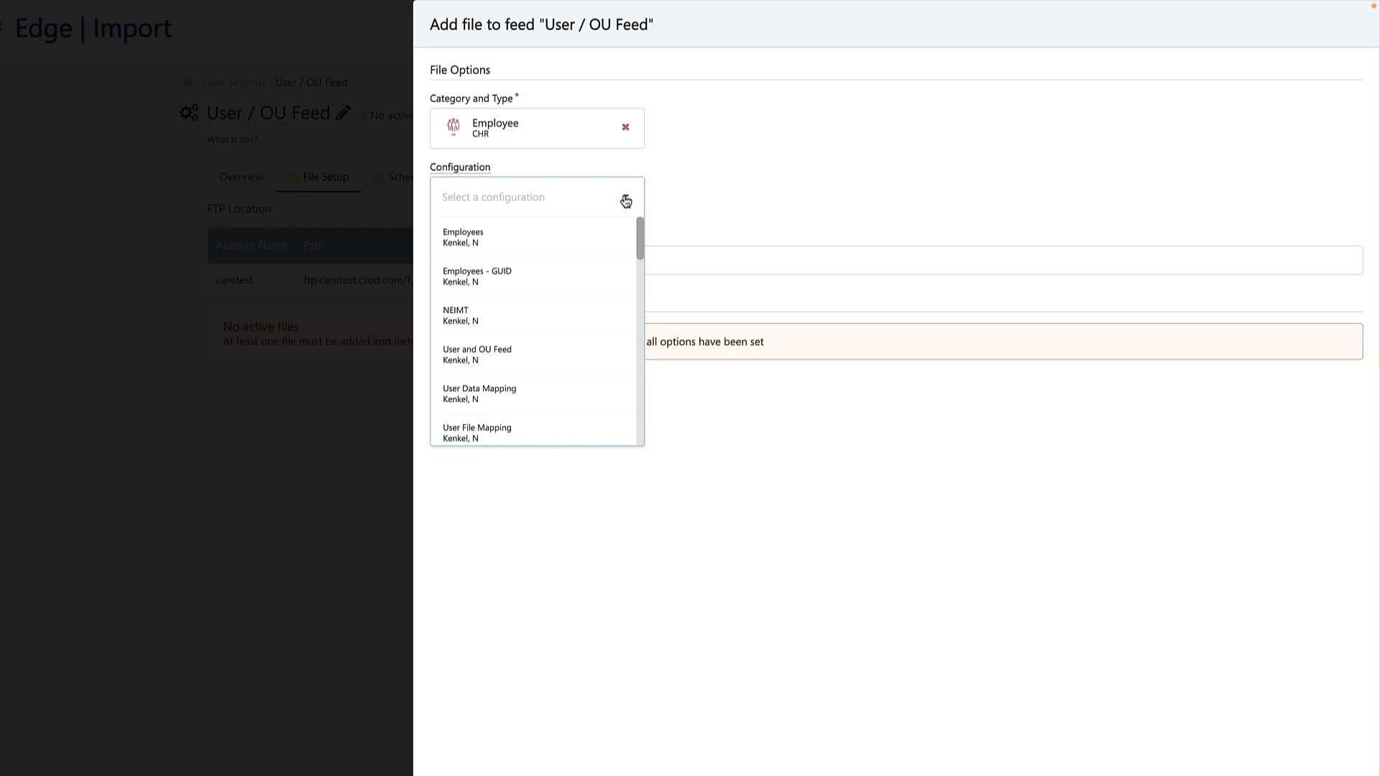
left_click(496, 355)
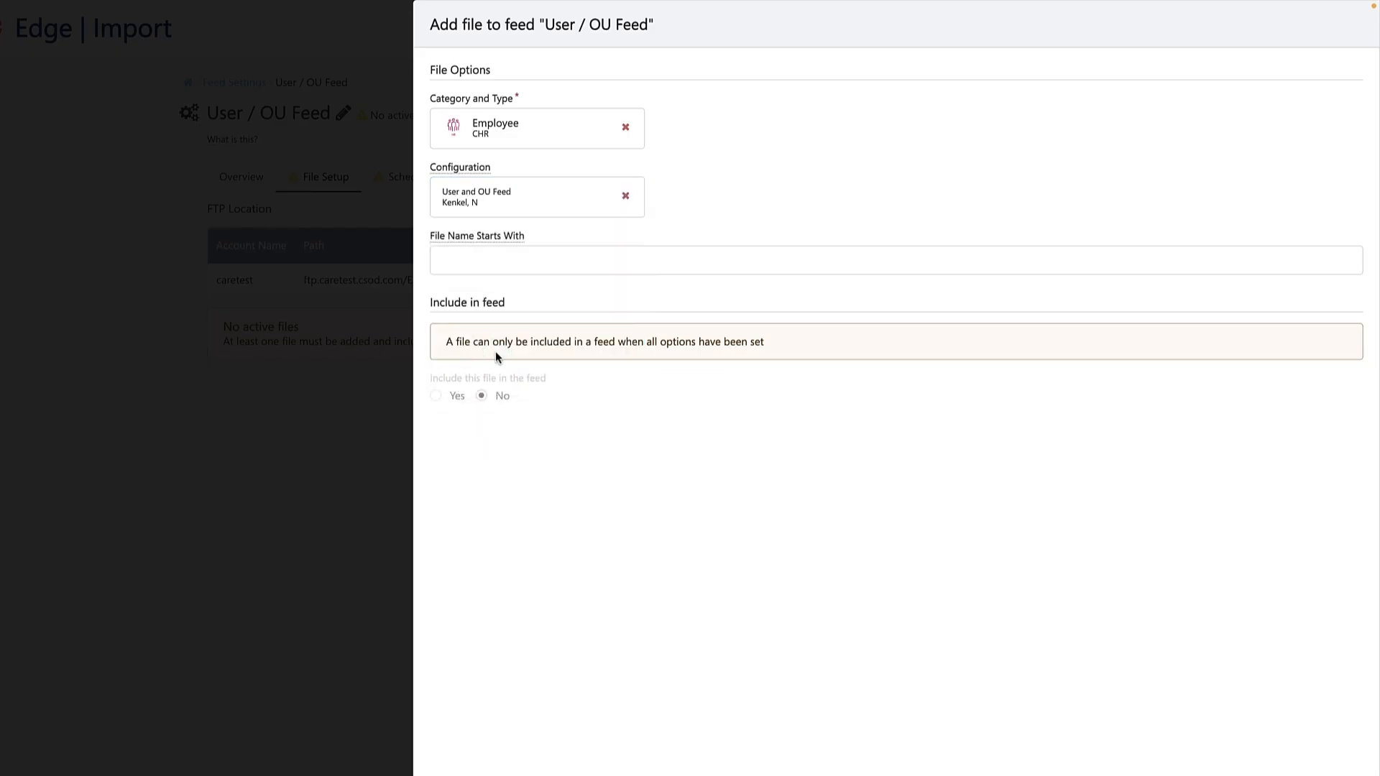
- Set the file name prefix to "Employees", include the file in the feed, and save it
left_click(549, 265)
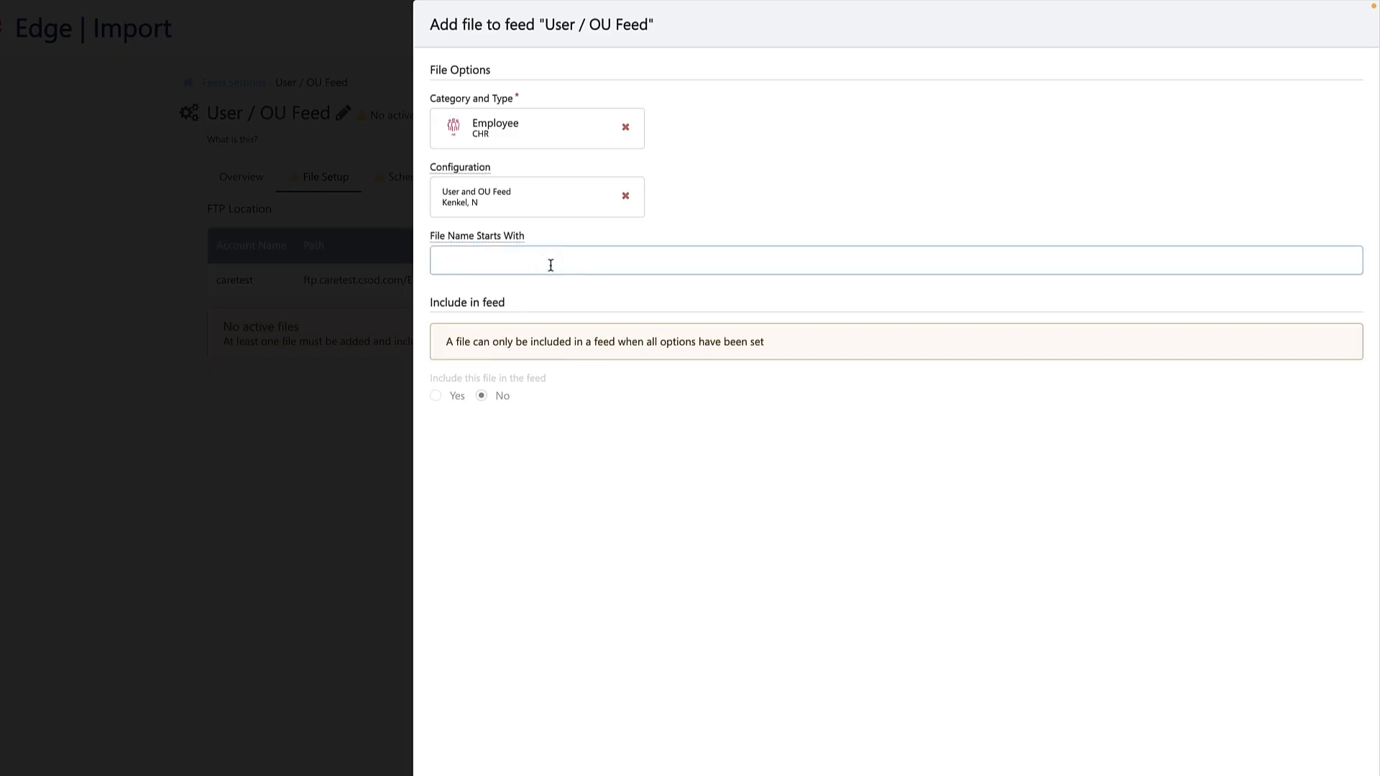
type("Employ")
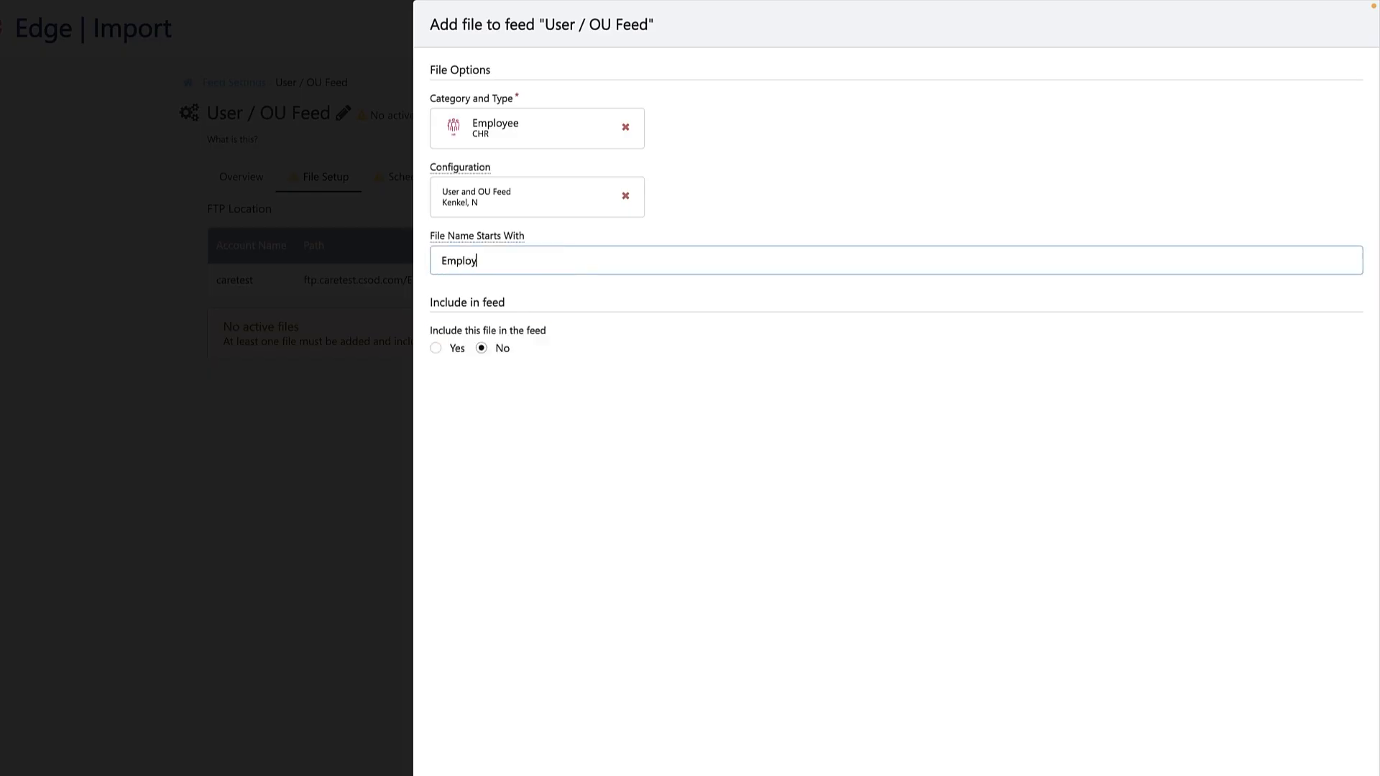
type("ees")
left_click(435, 348)
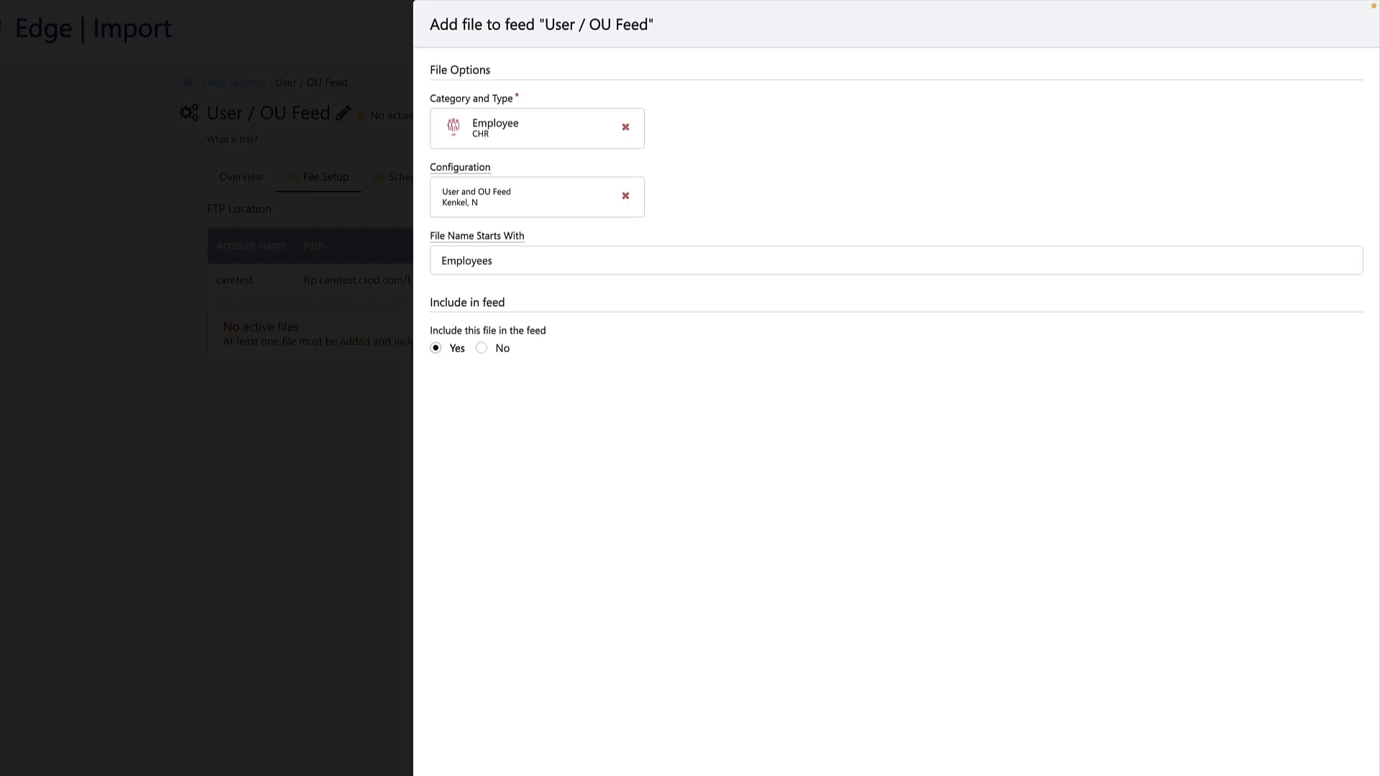
scroll(1133, 714, "down", 2)
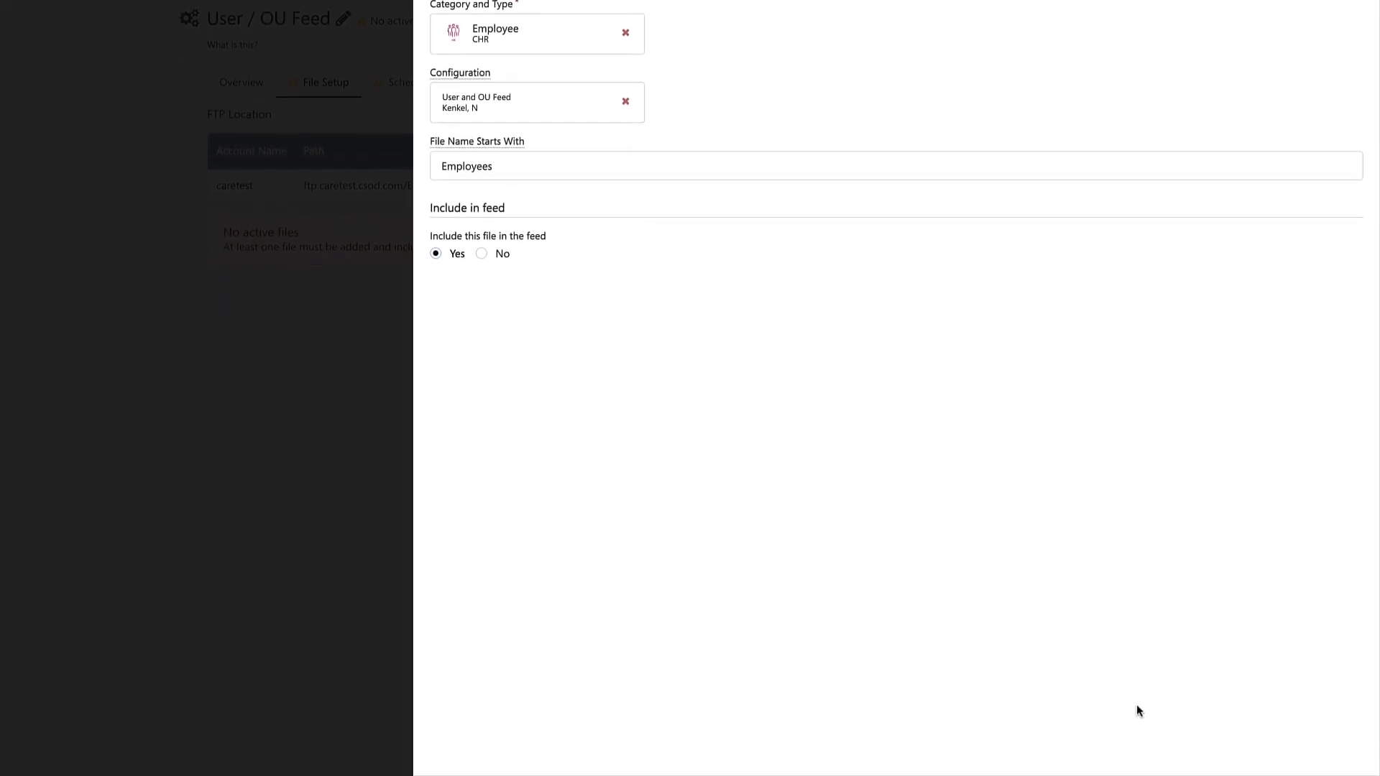
left_click(1313, 759)
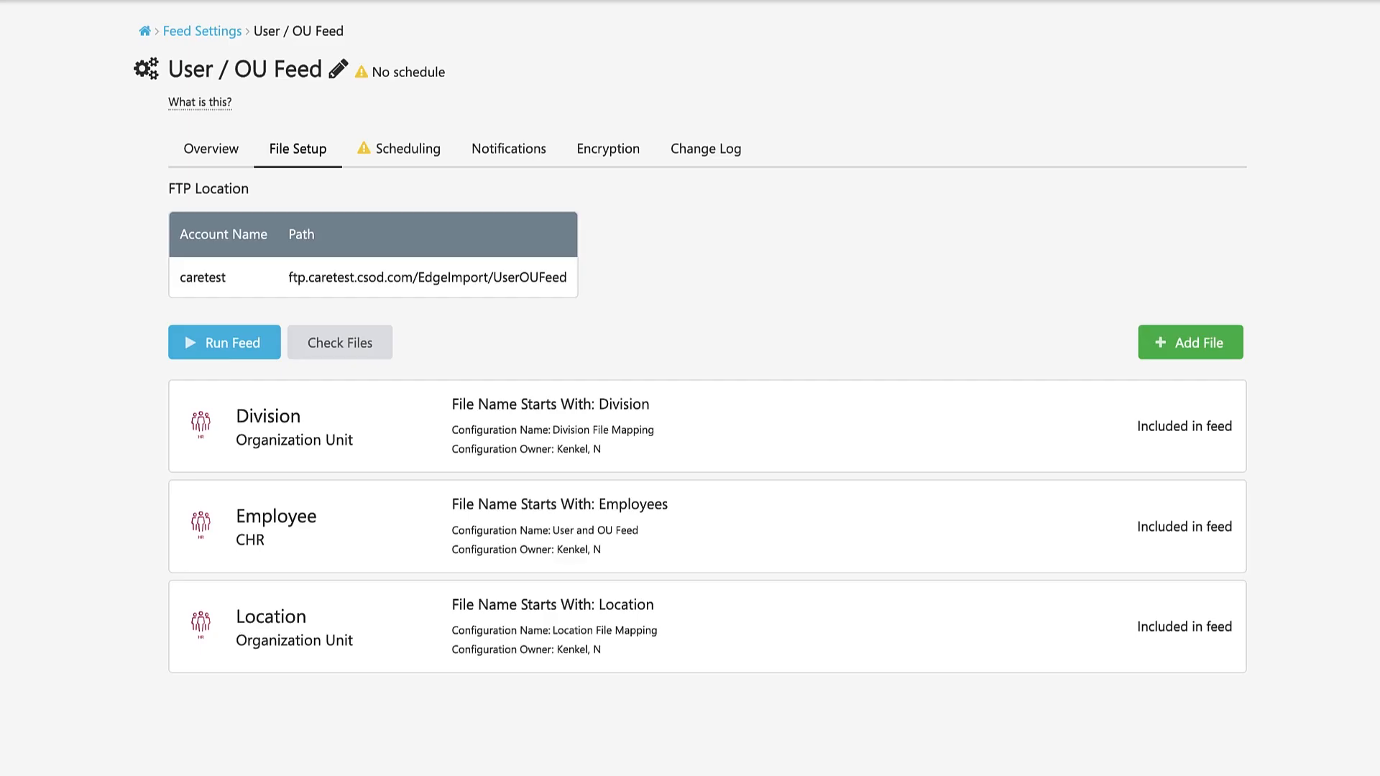
- Check the feed's files on the FTP location and remove the Division file from the feed
left_click(372, 347)
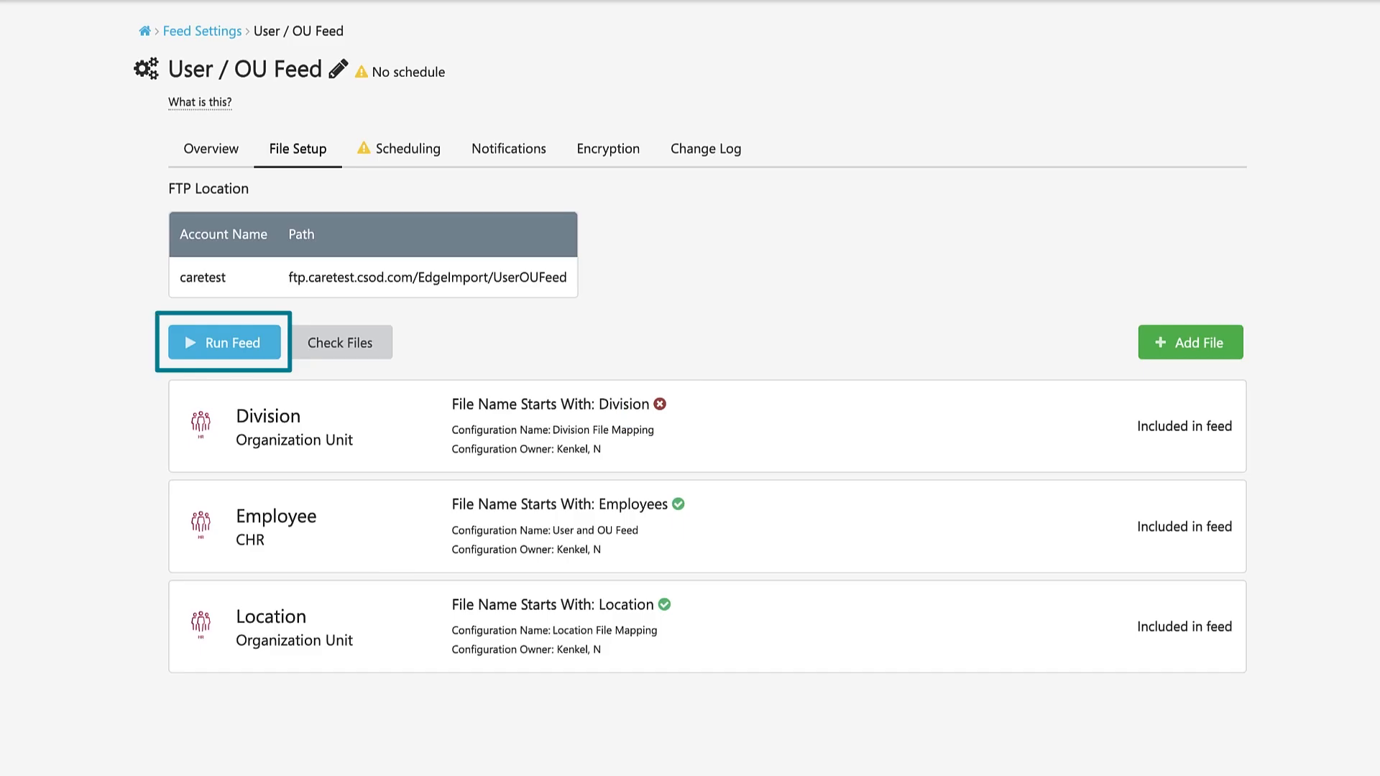
left_click(568, 430)
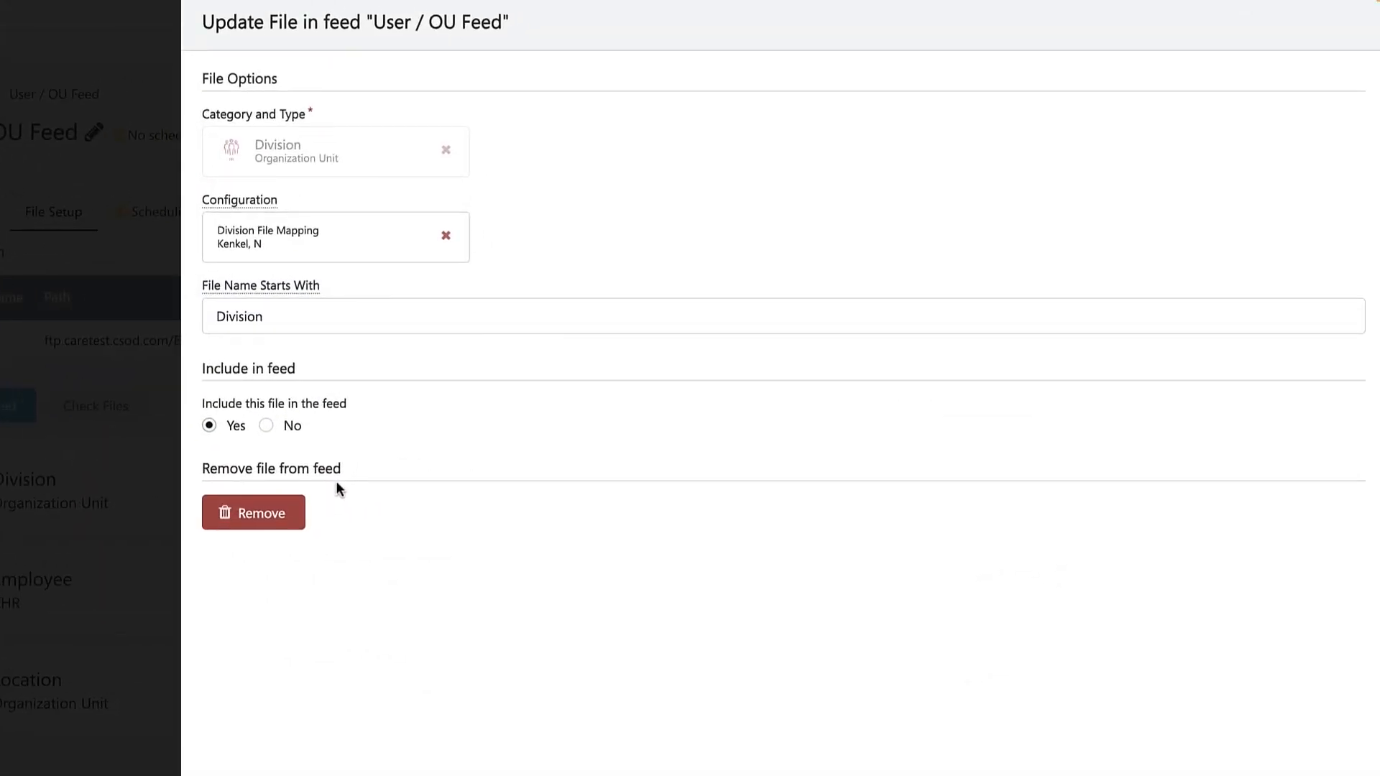
left_click(287, 513)
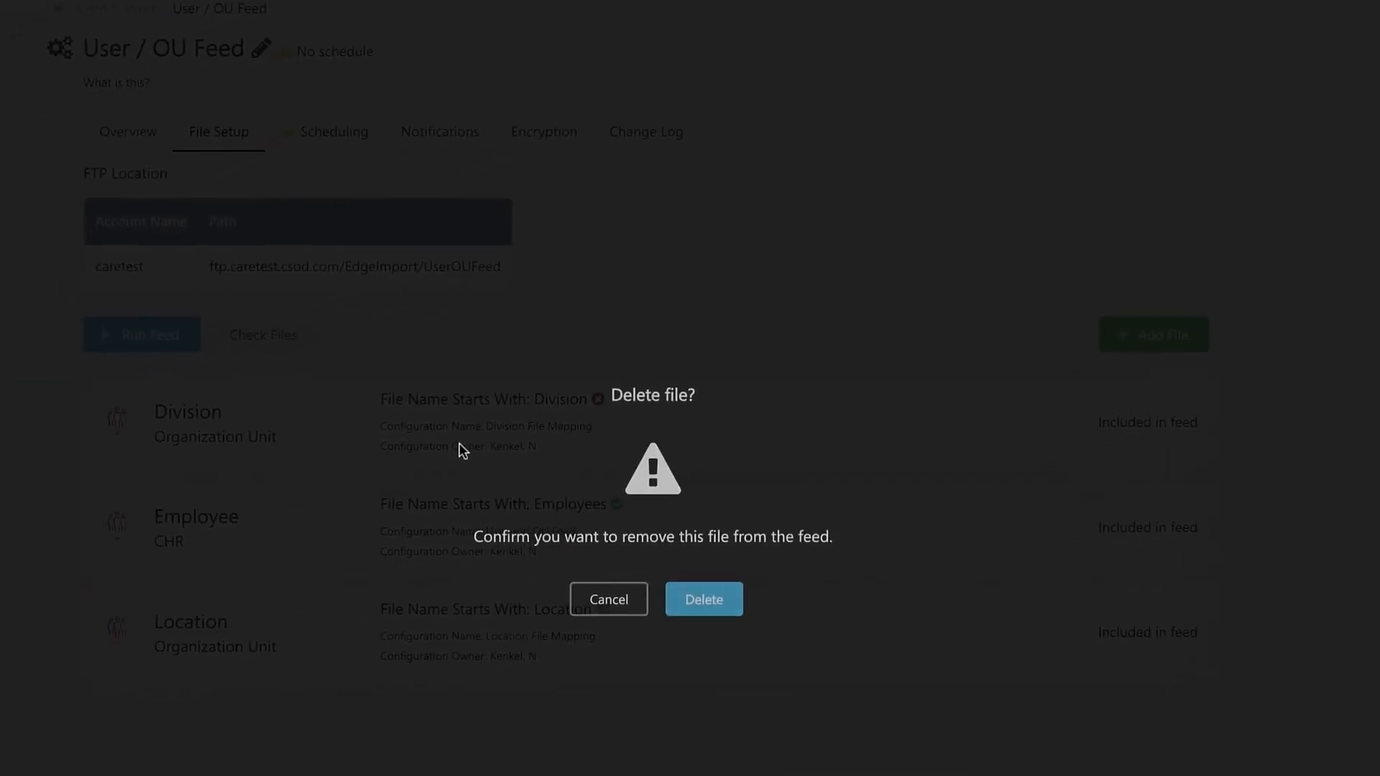
left_click(703, 599)
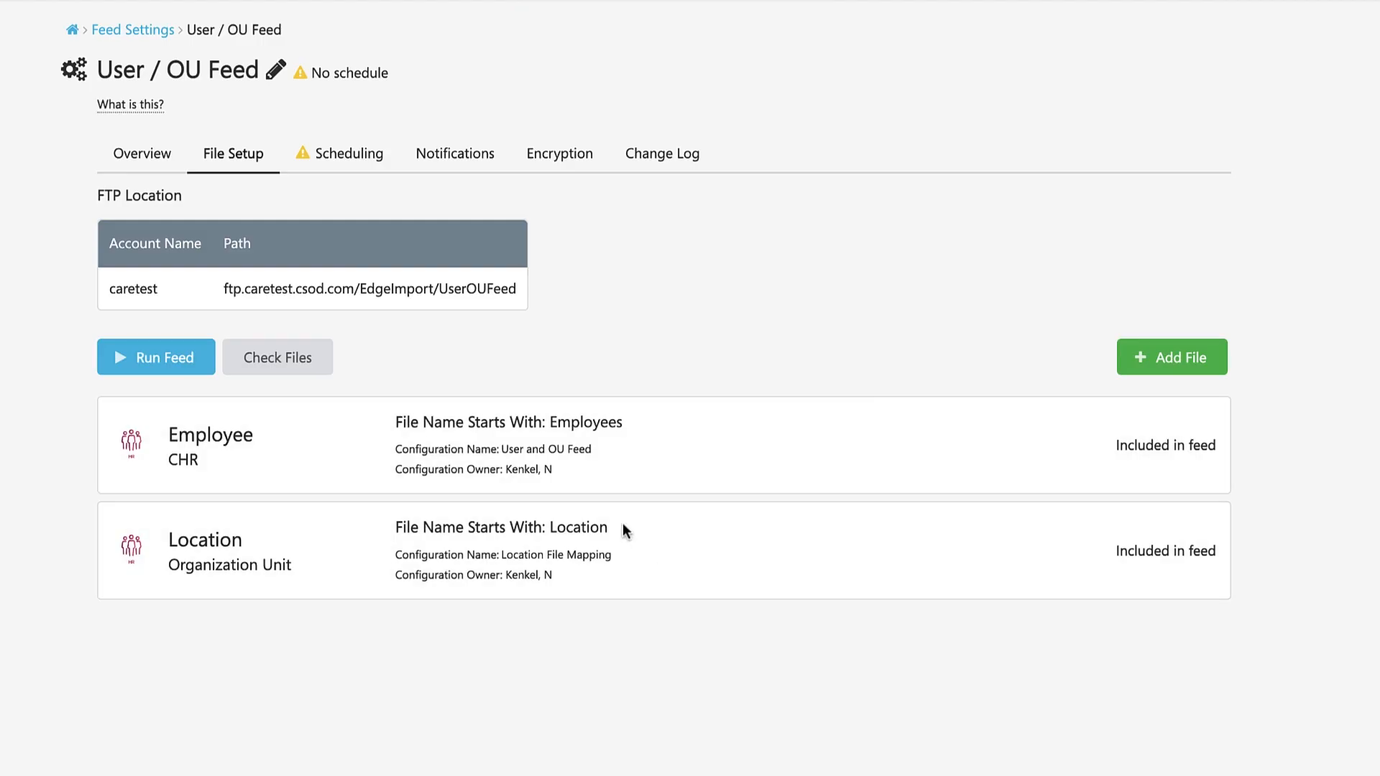
- Schedule the feed to run monthly on the 1st at 00:00 Eastern Time and save the schedule
left_click(349, 164)
left_click(659, 335)
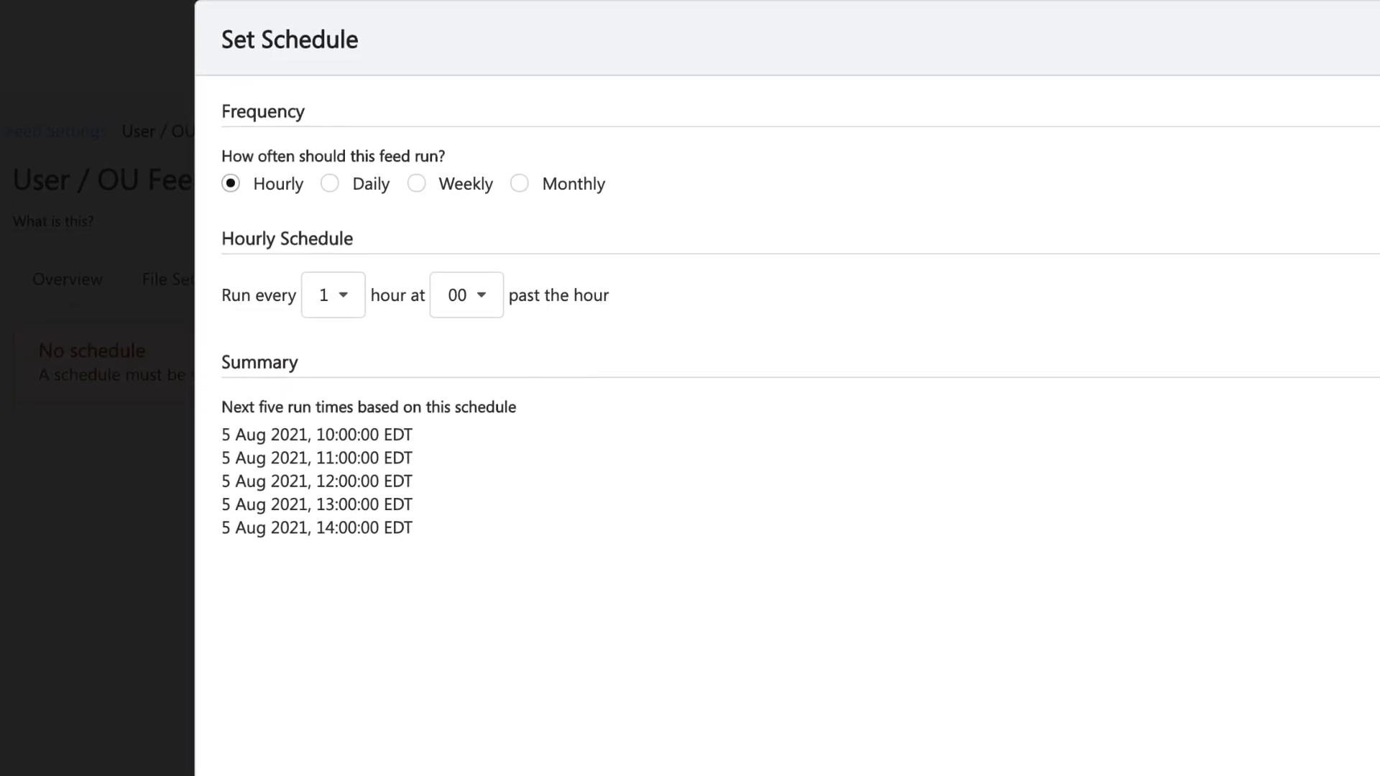
left_click(330, 183)
left_click(429, 187)
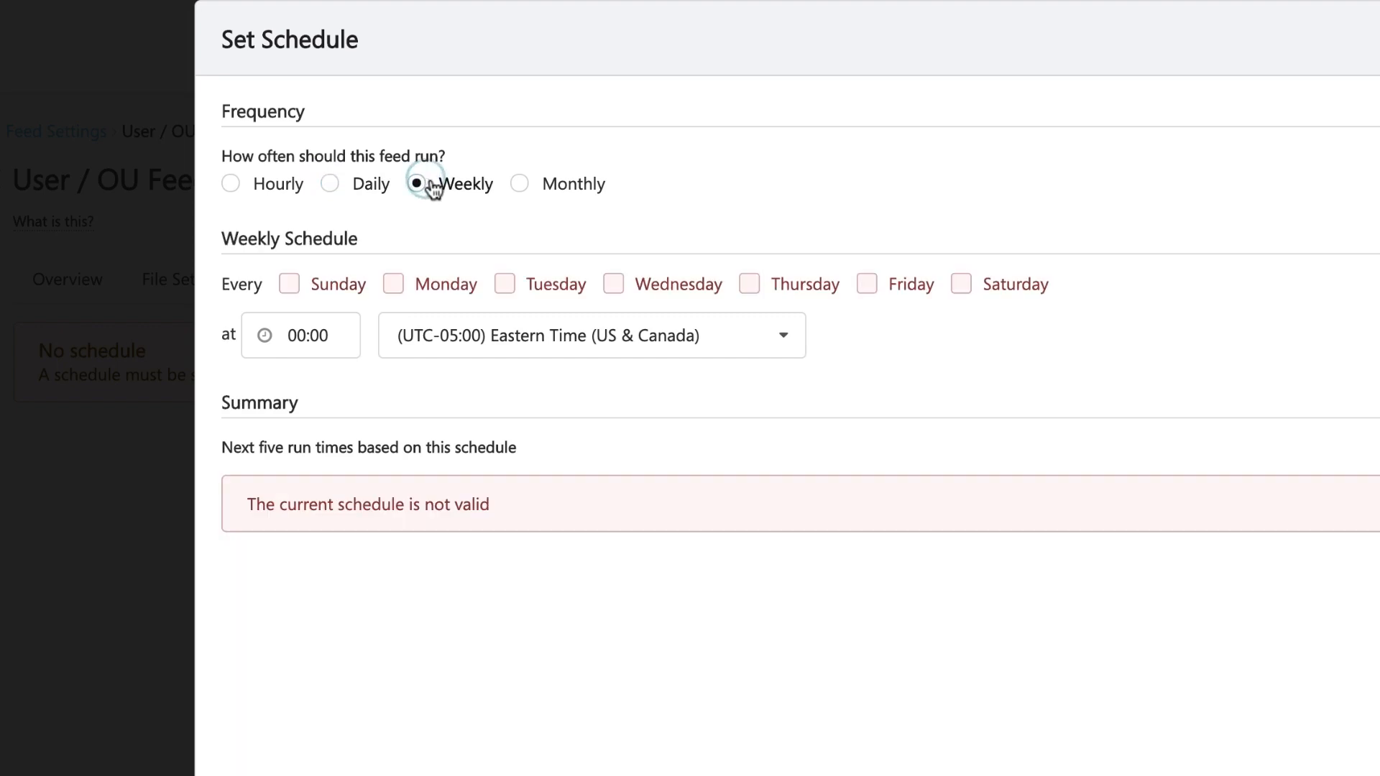
left_click(519, 185)
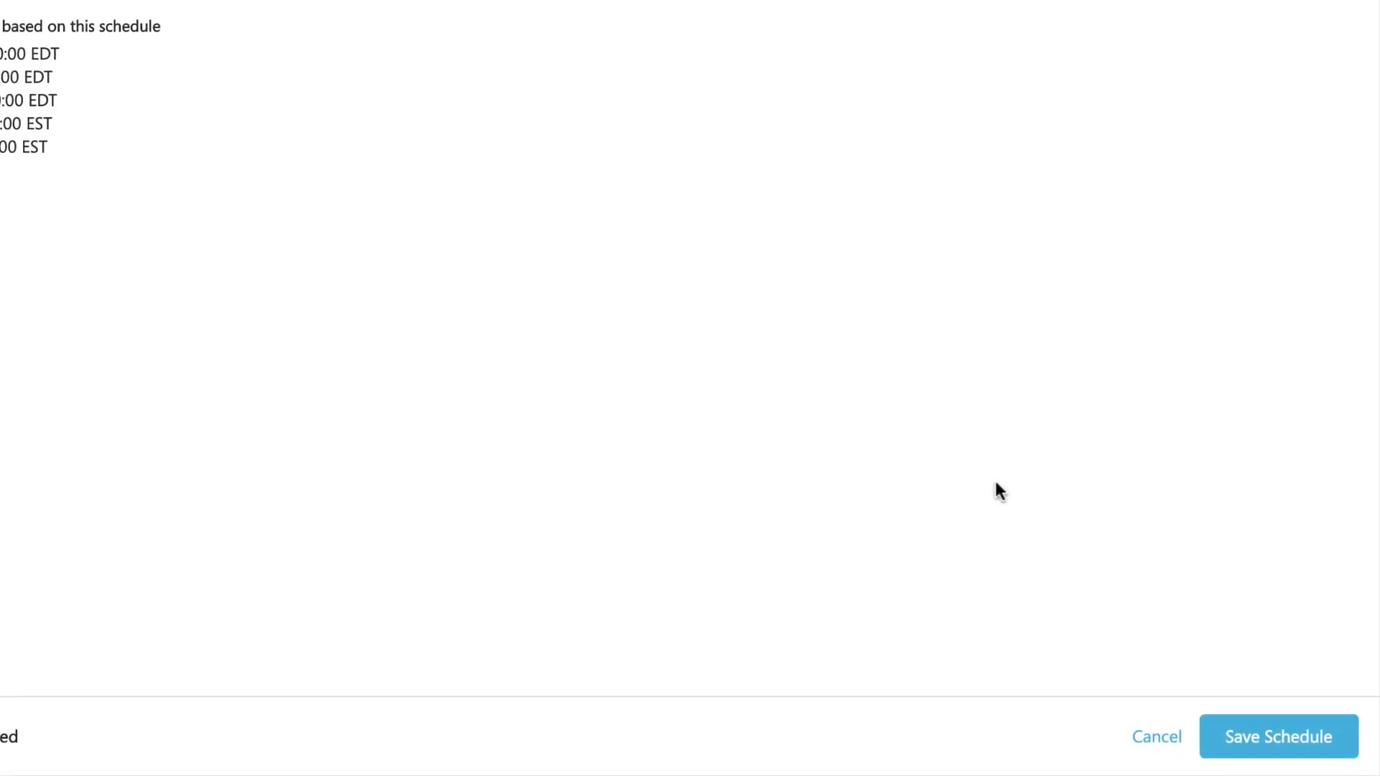
left_click(1265, 748)
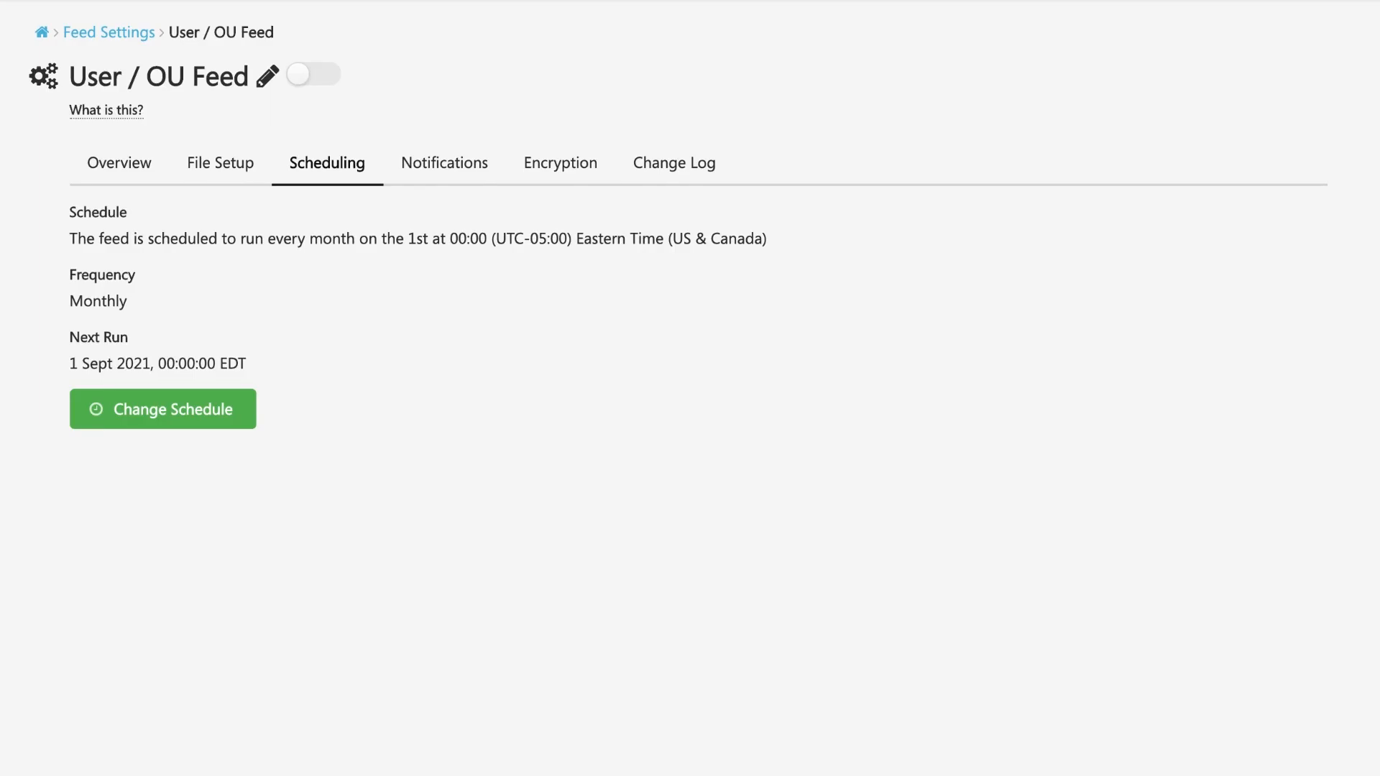
- Add an enabled notification with the recipient's e-mail and the Feed Error and Feed Complete triggers
left_click(464, 183)
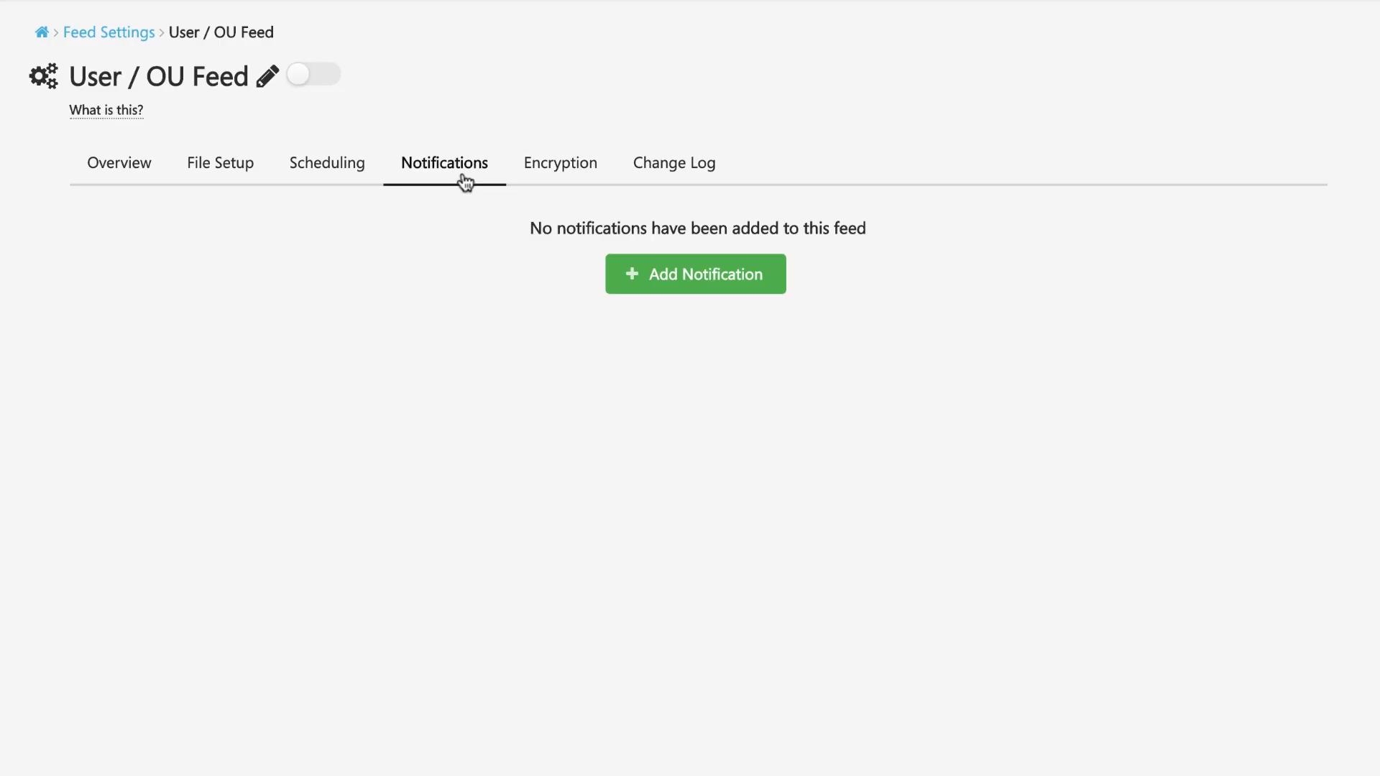
left_click(684, 279)
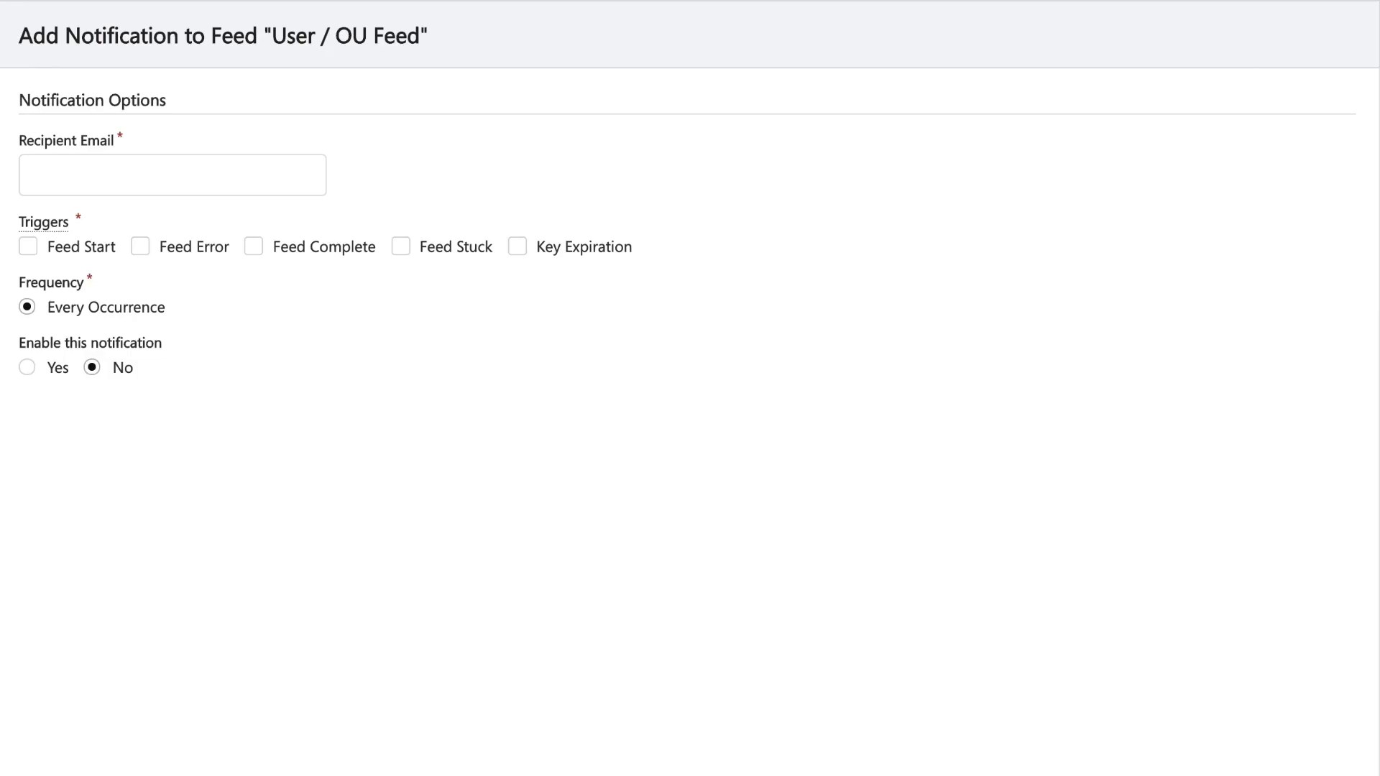
left_click(36, 175)
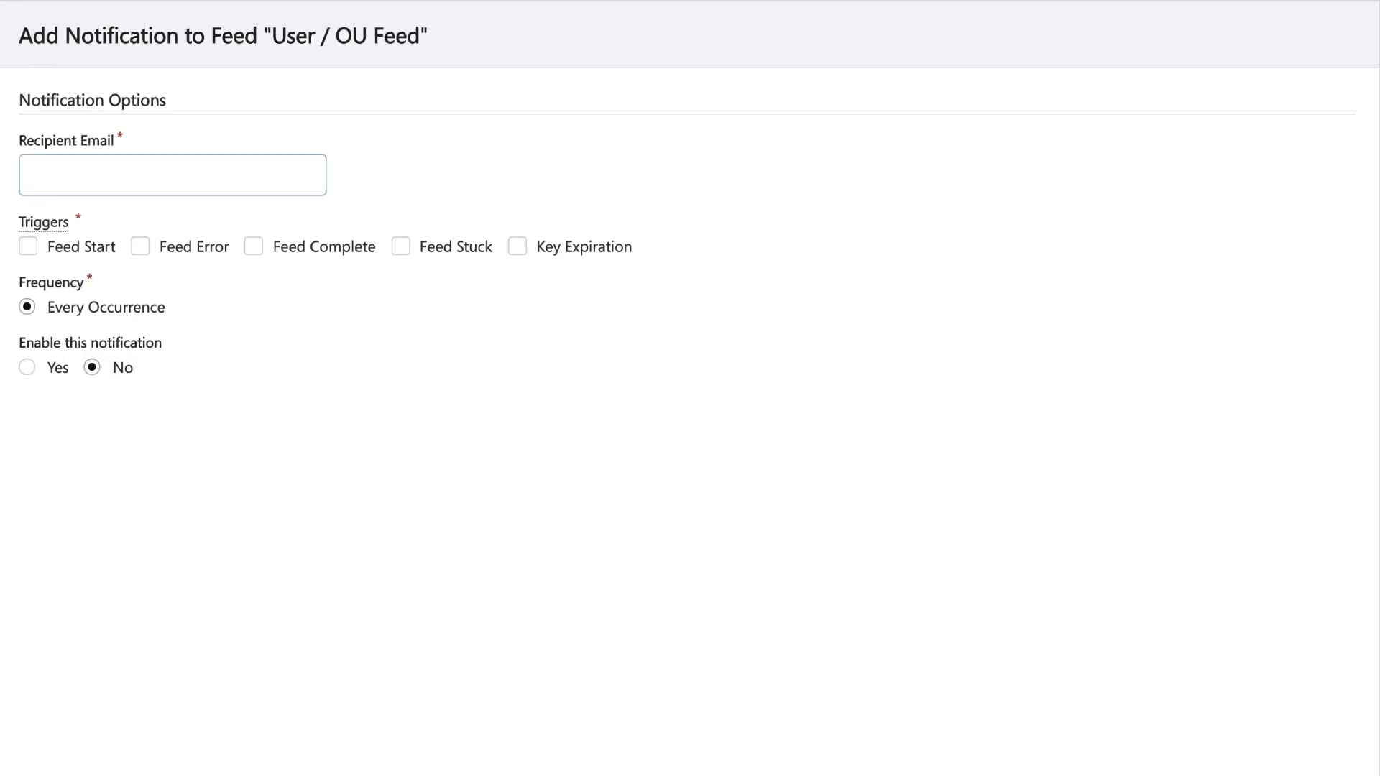
type("jyoung@test.com")
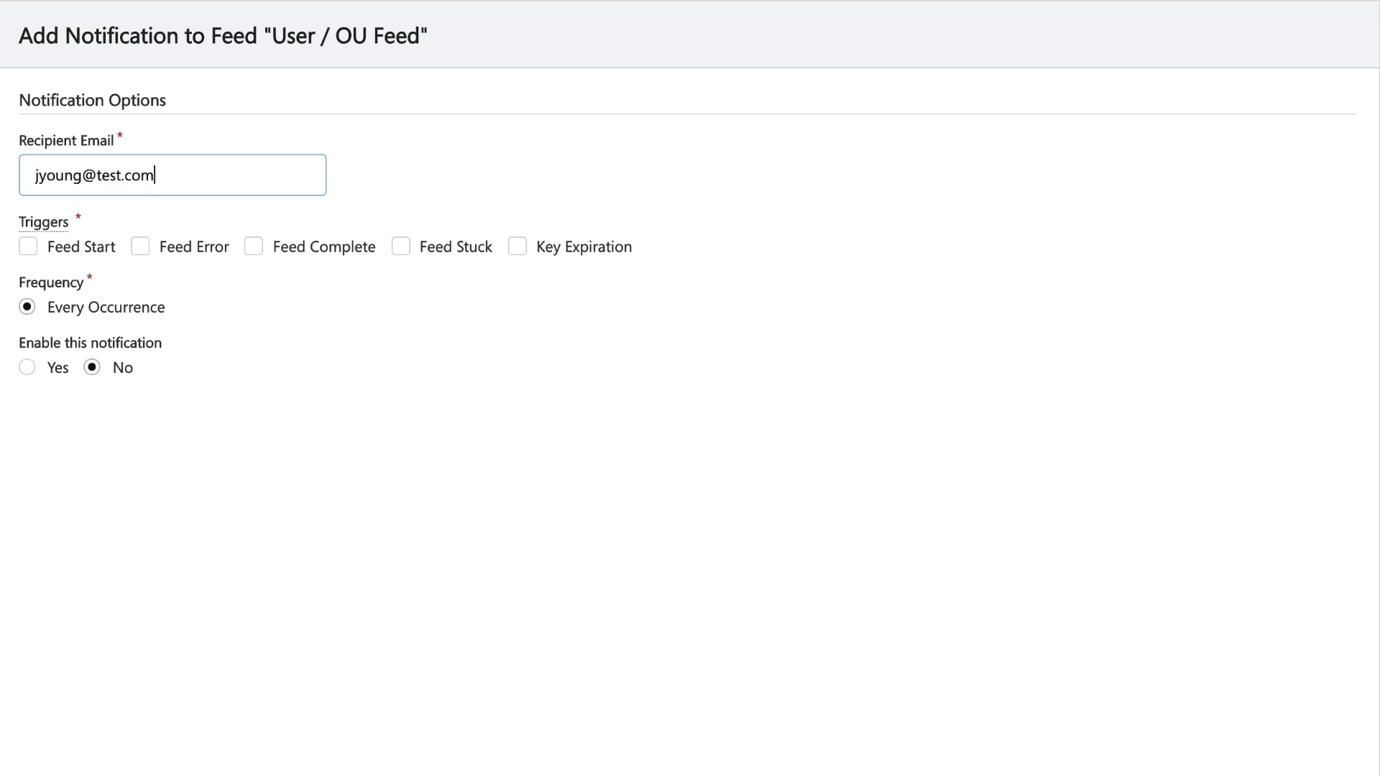
left_click(142, 250)
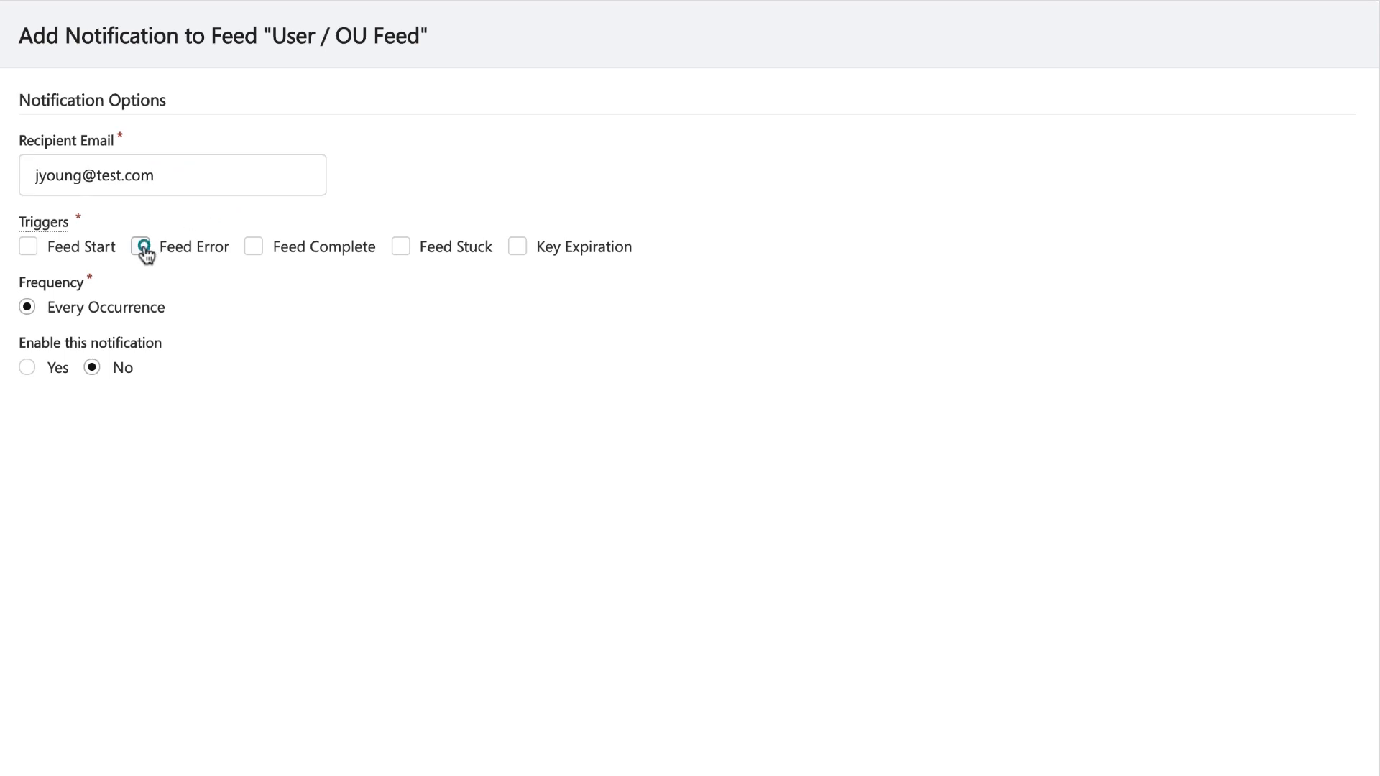
left_click(254, 250)
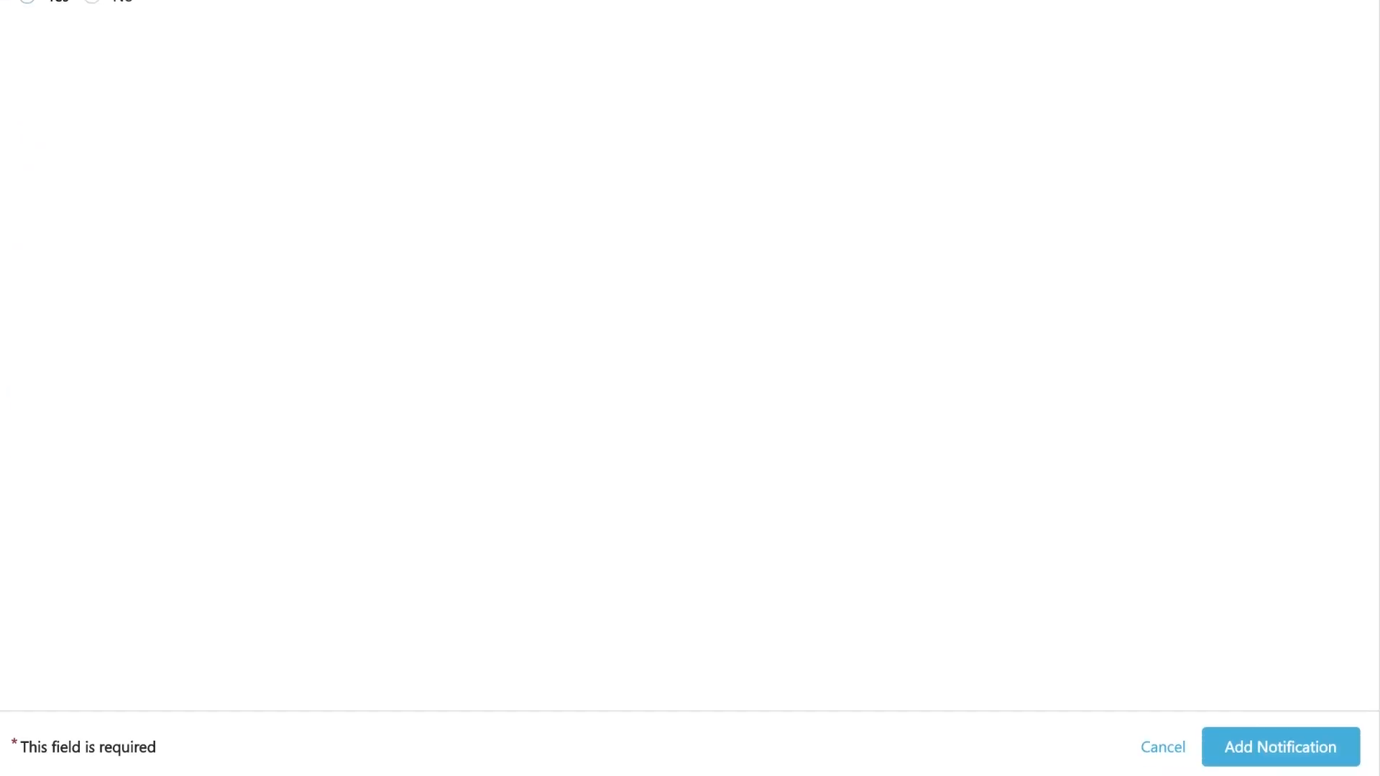
left_click(1271, 740)
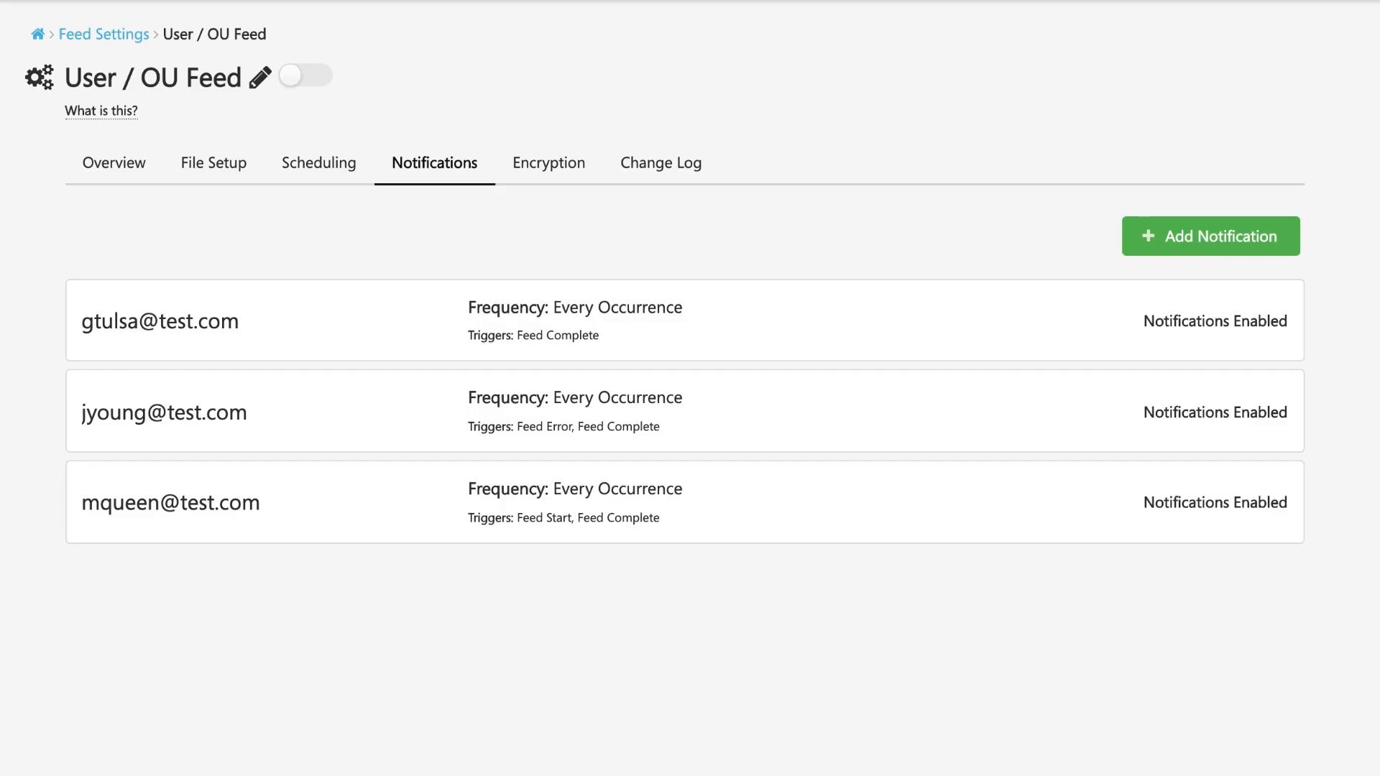
- Delete the notification that has the Feed Start and Feed Complete triggers
left_click(104, 515)
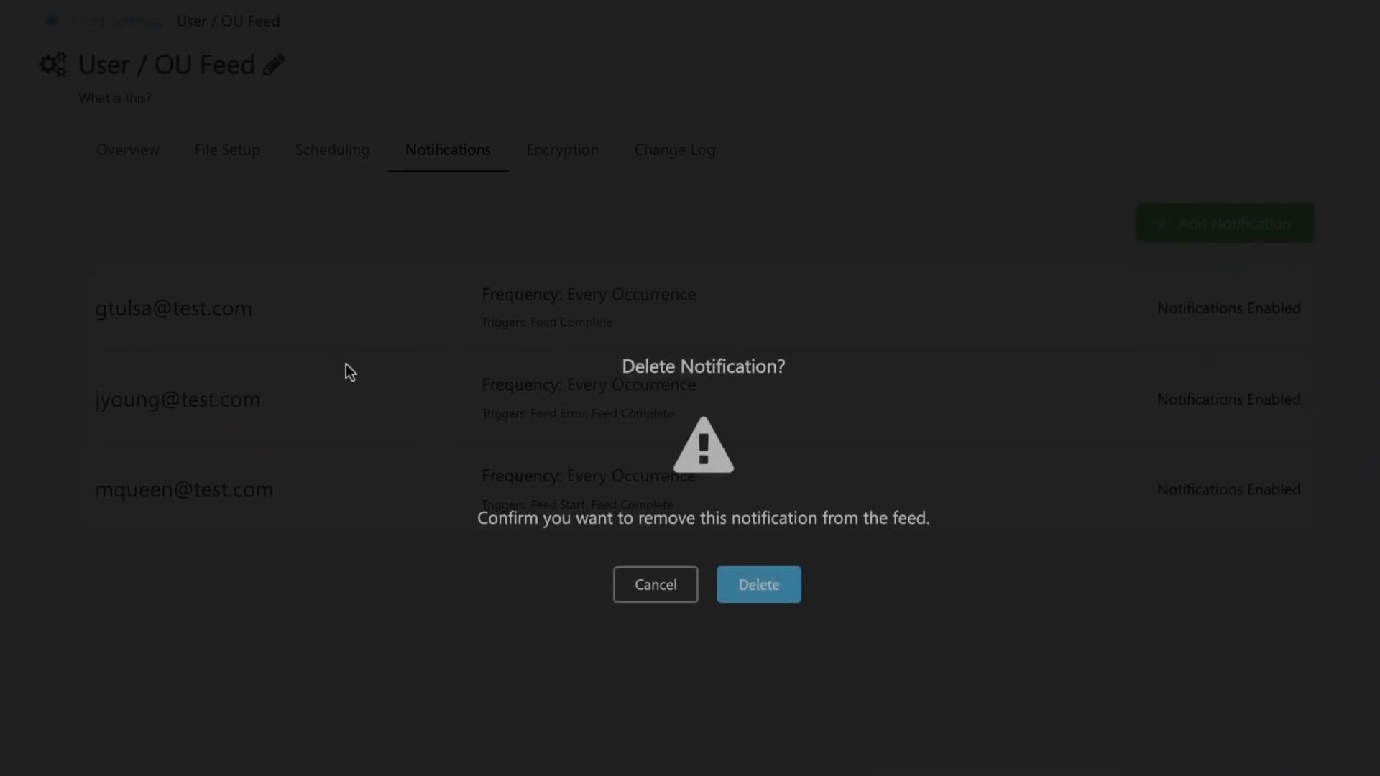
left_click(728, 596)
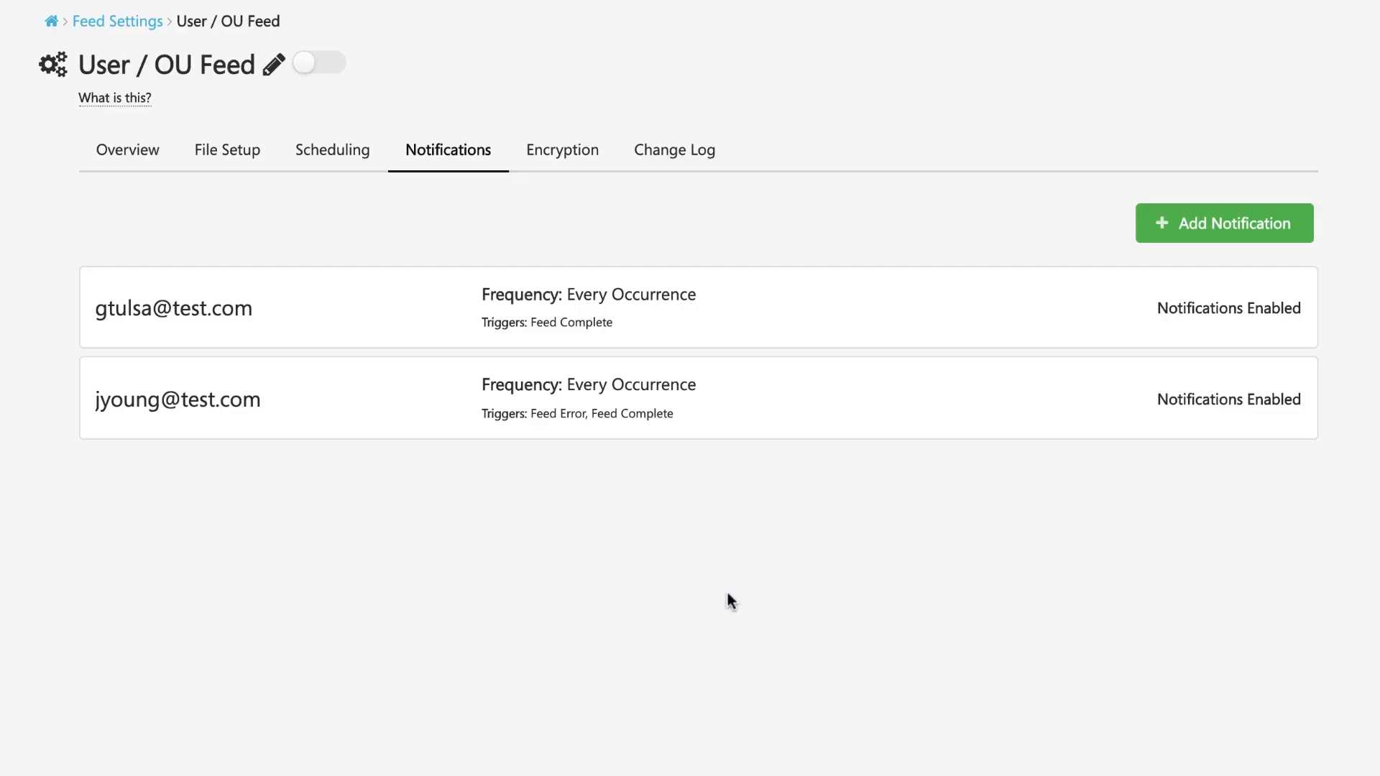
- Add the Data Feed PGP Key as the encryption key of the User / OU Feed
left_click(570, 153)
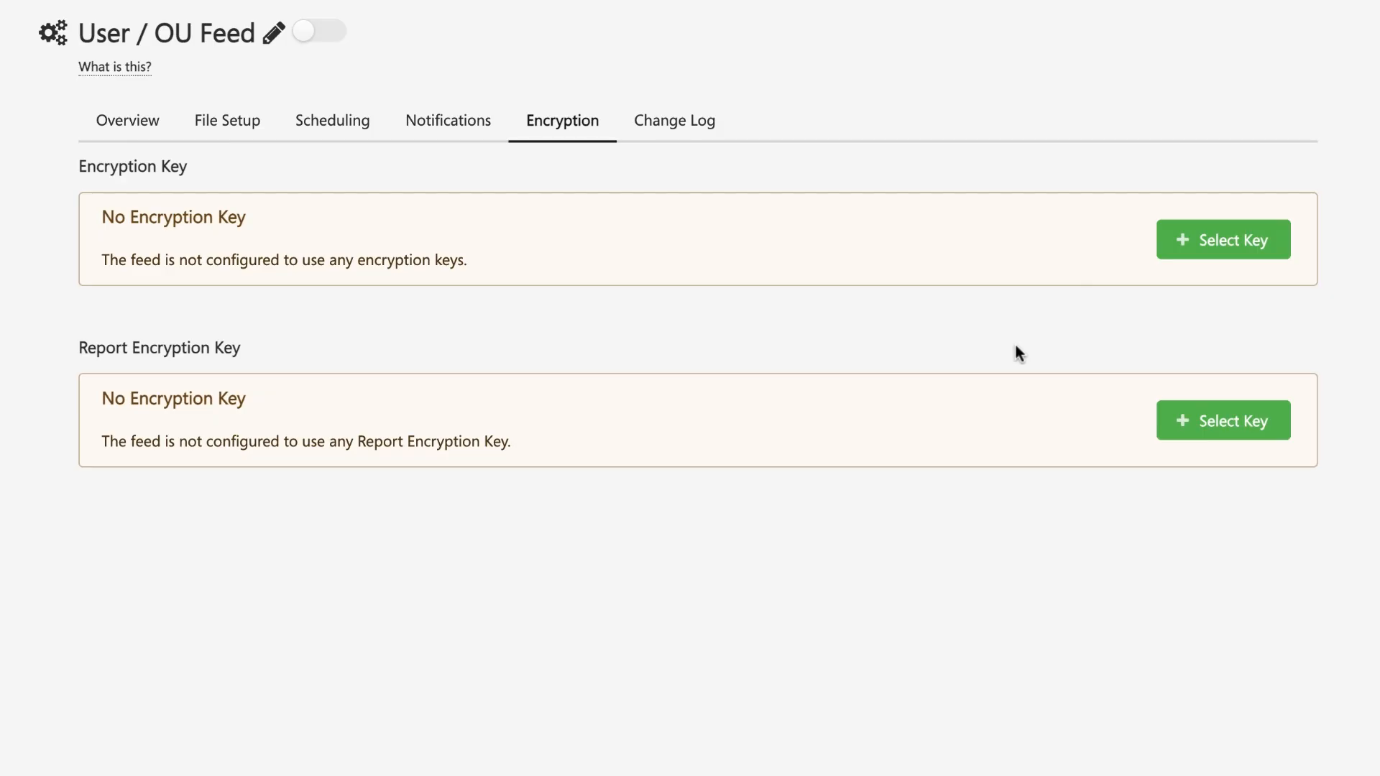
left_click(1230, 252)
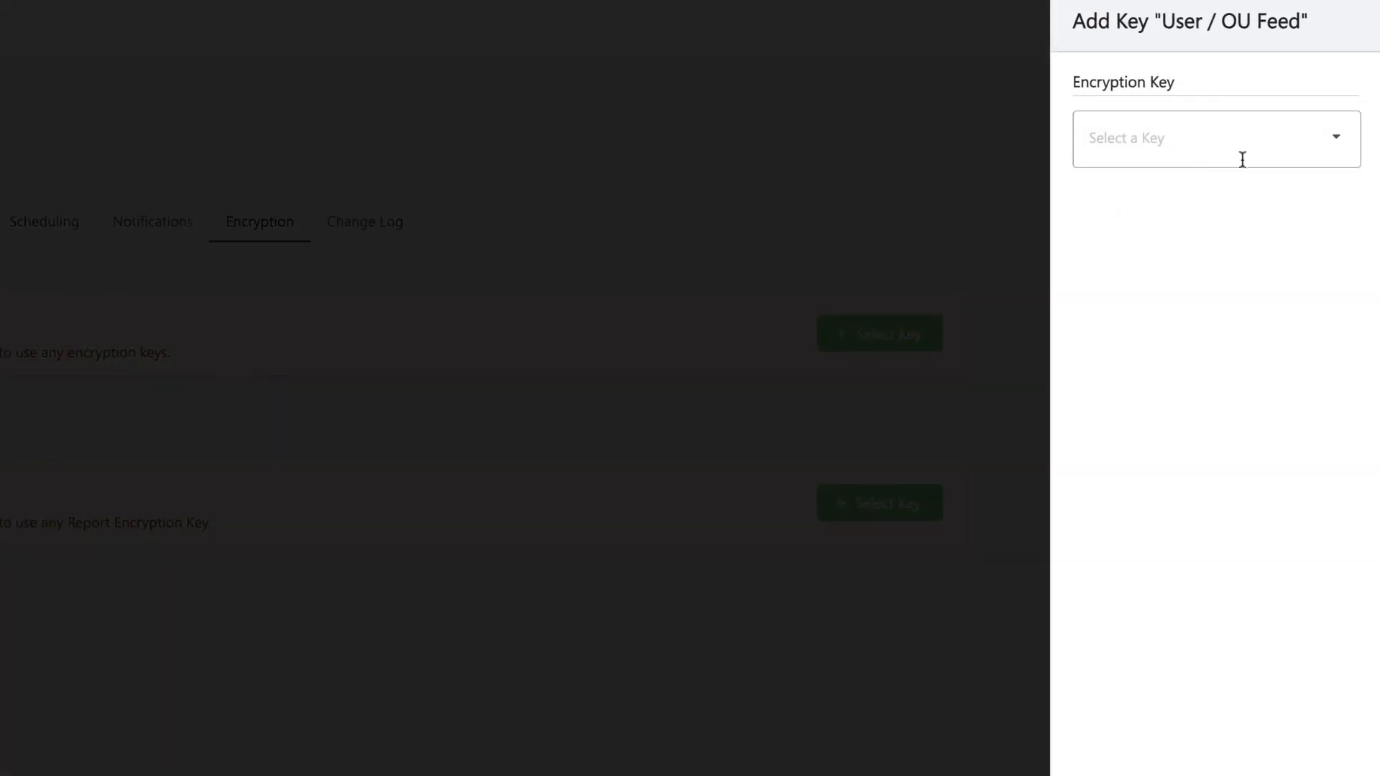
left_click(1290, 146)
left_click(1167, 224)
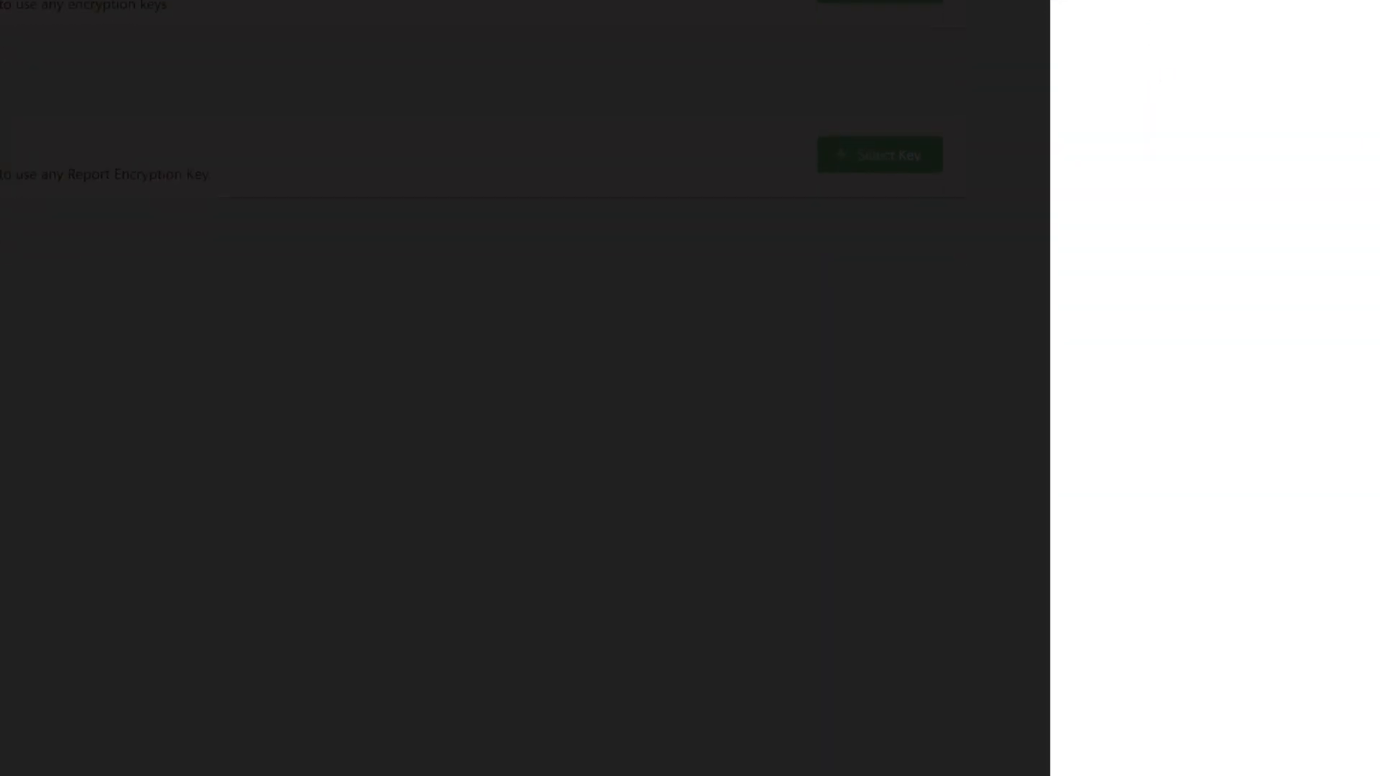
left_click(1294, 749)
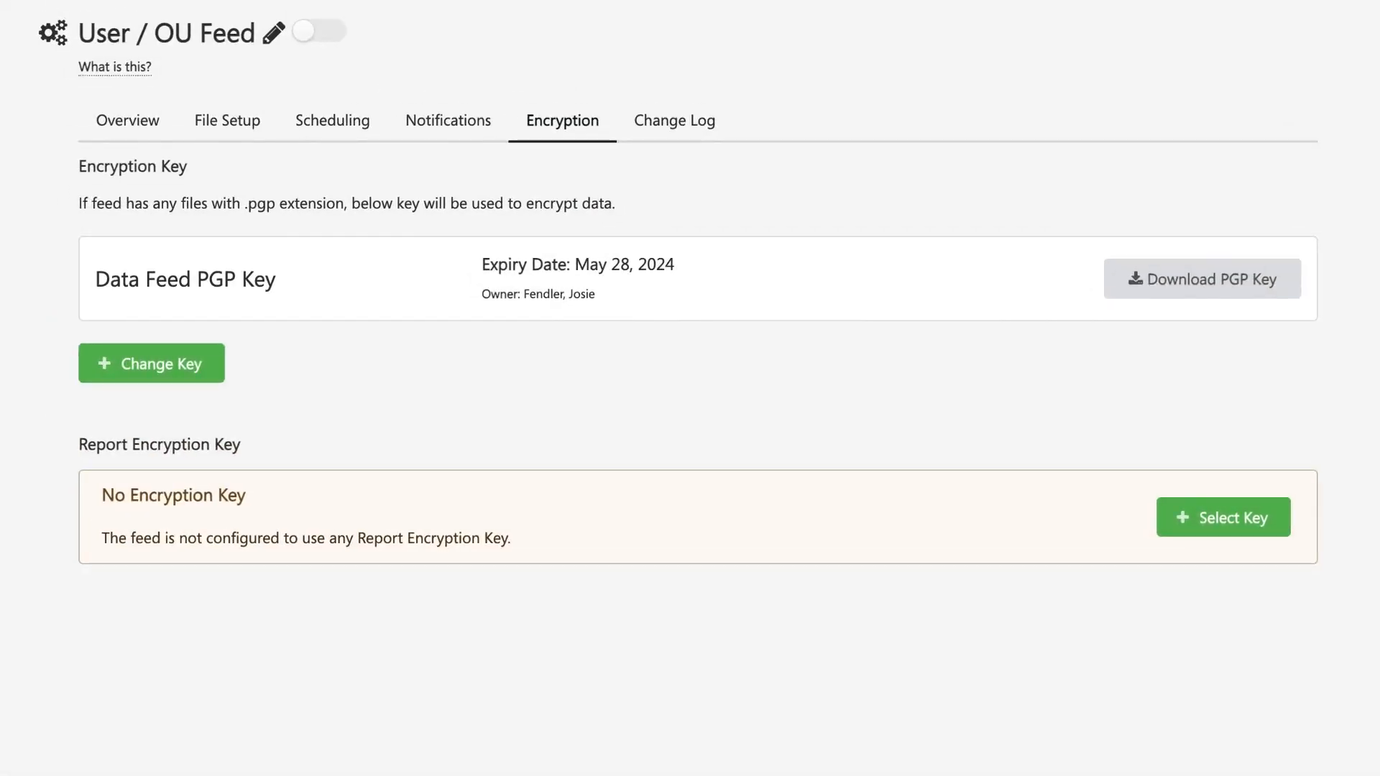
- Assign the key named Report Encryption Key as the feed's report encryption key
left_click(1219, 529)
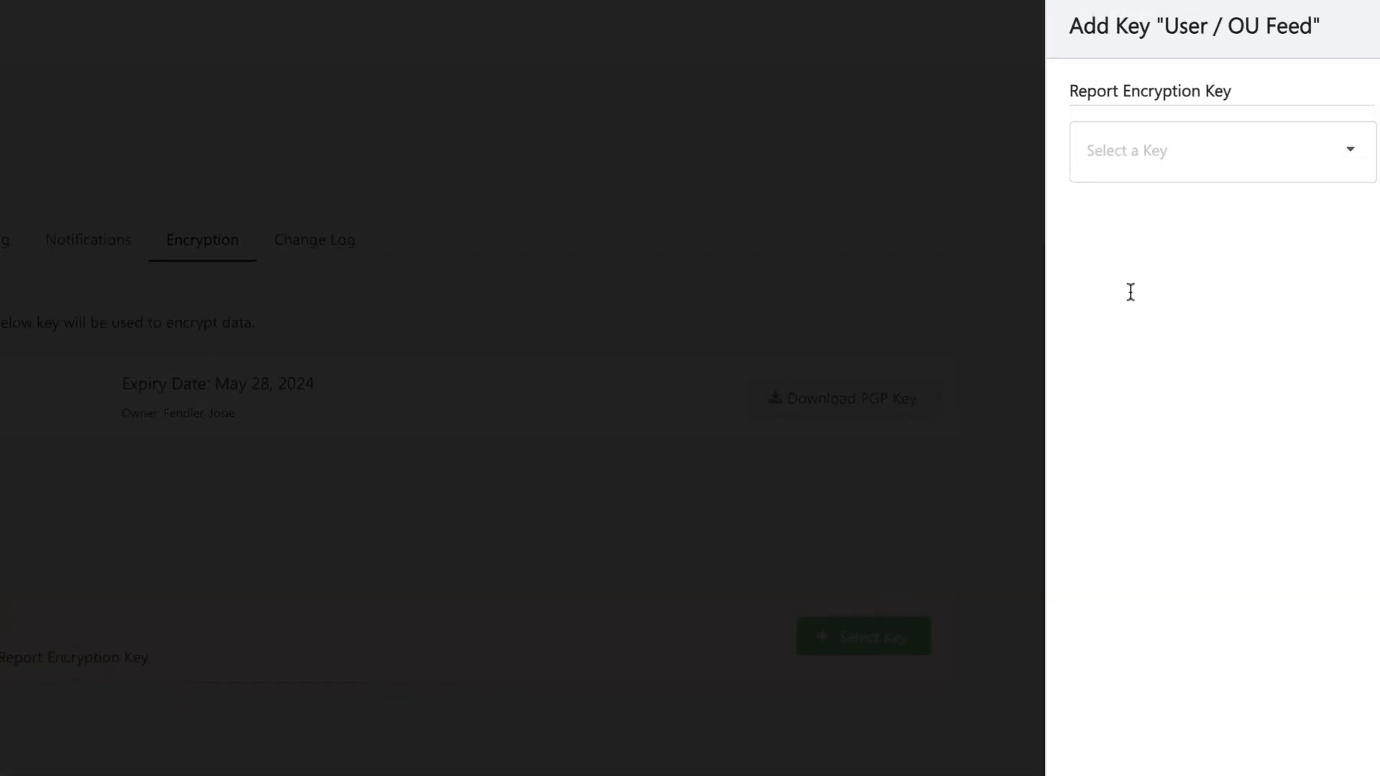
left_click(1229, 152)
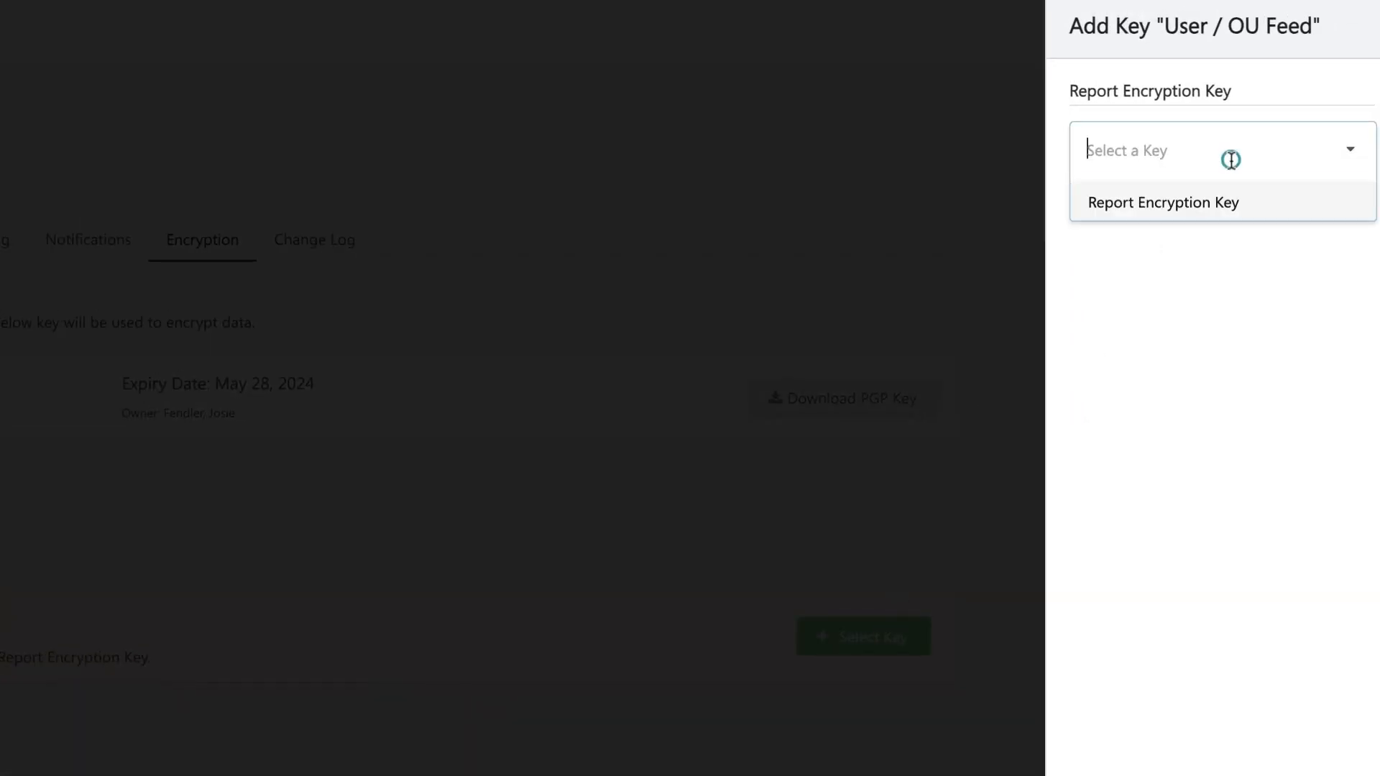
left_click(1210, 207)
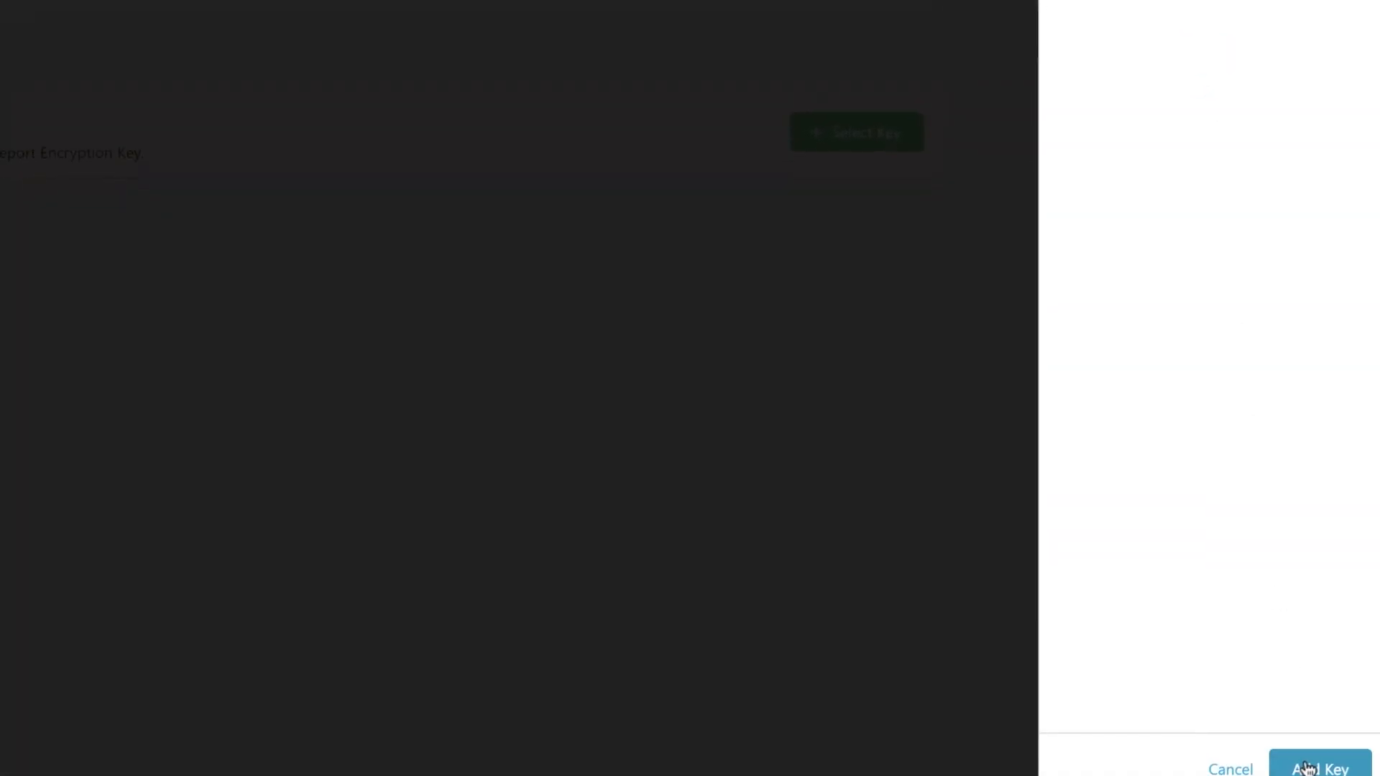
left_click(1305, 748)
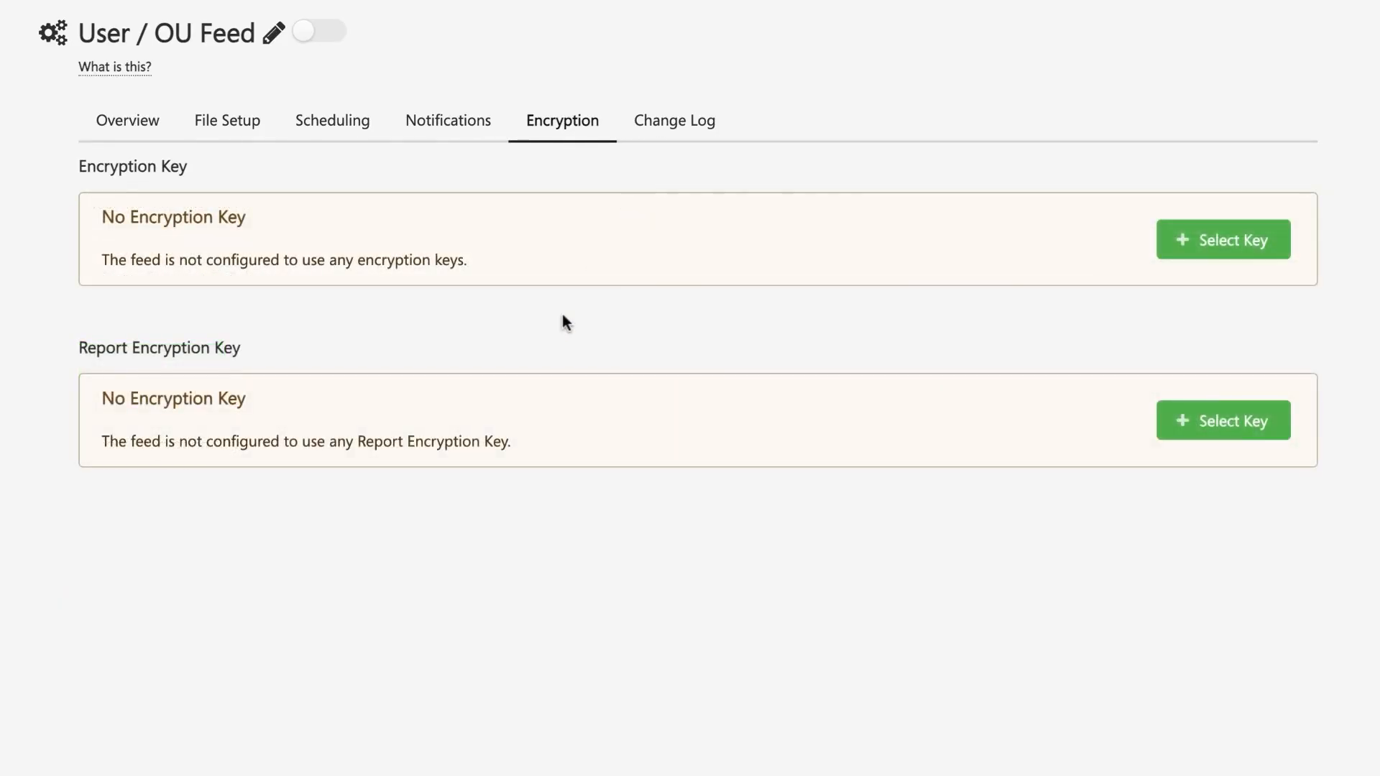
- View the feed's change log and open the Changed Area options of its filter
left_click(679, 124)
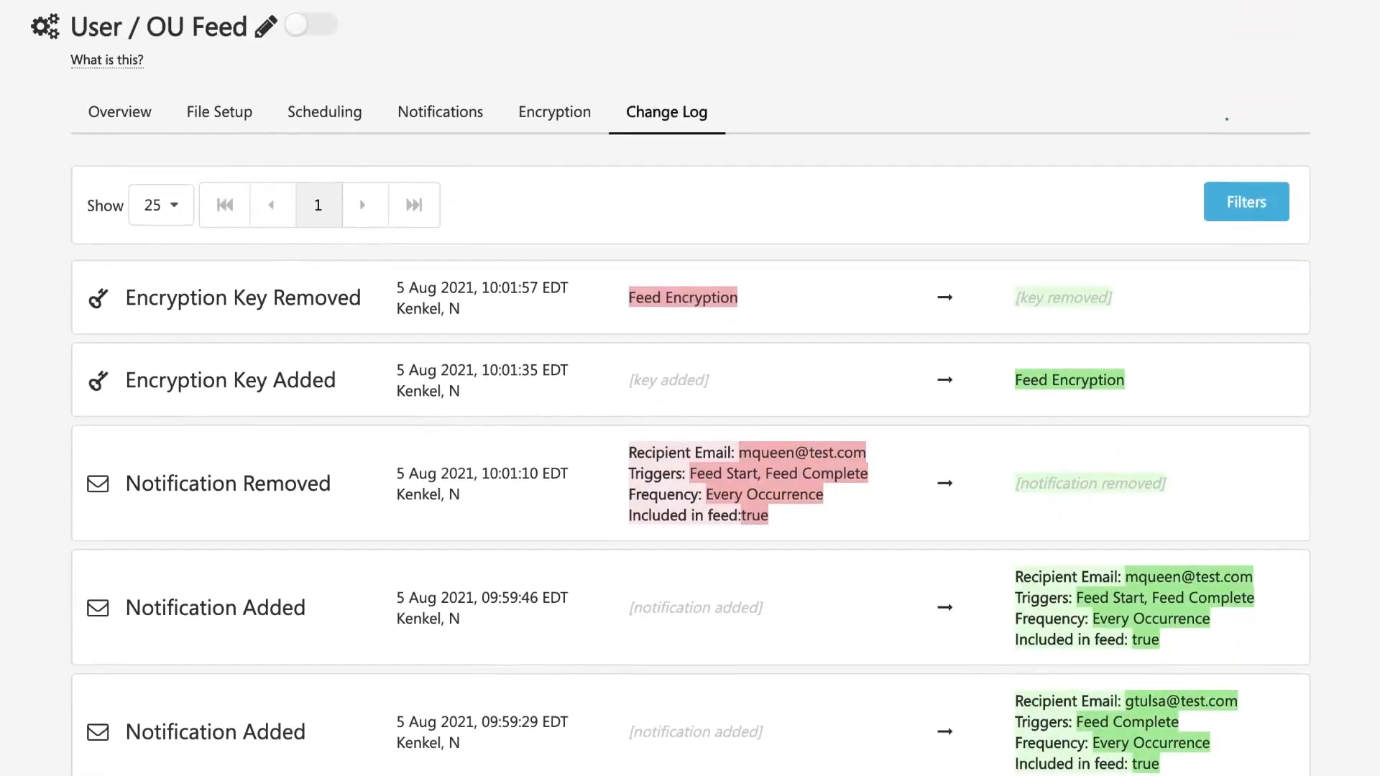
left_click(1274, 236)
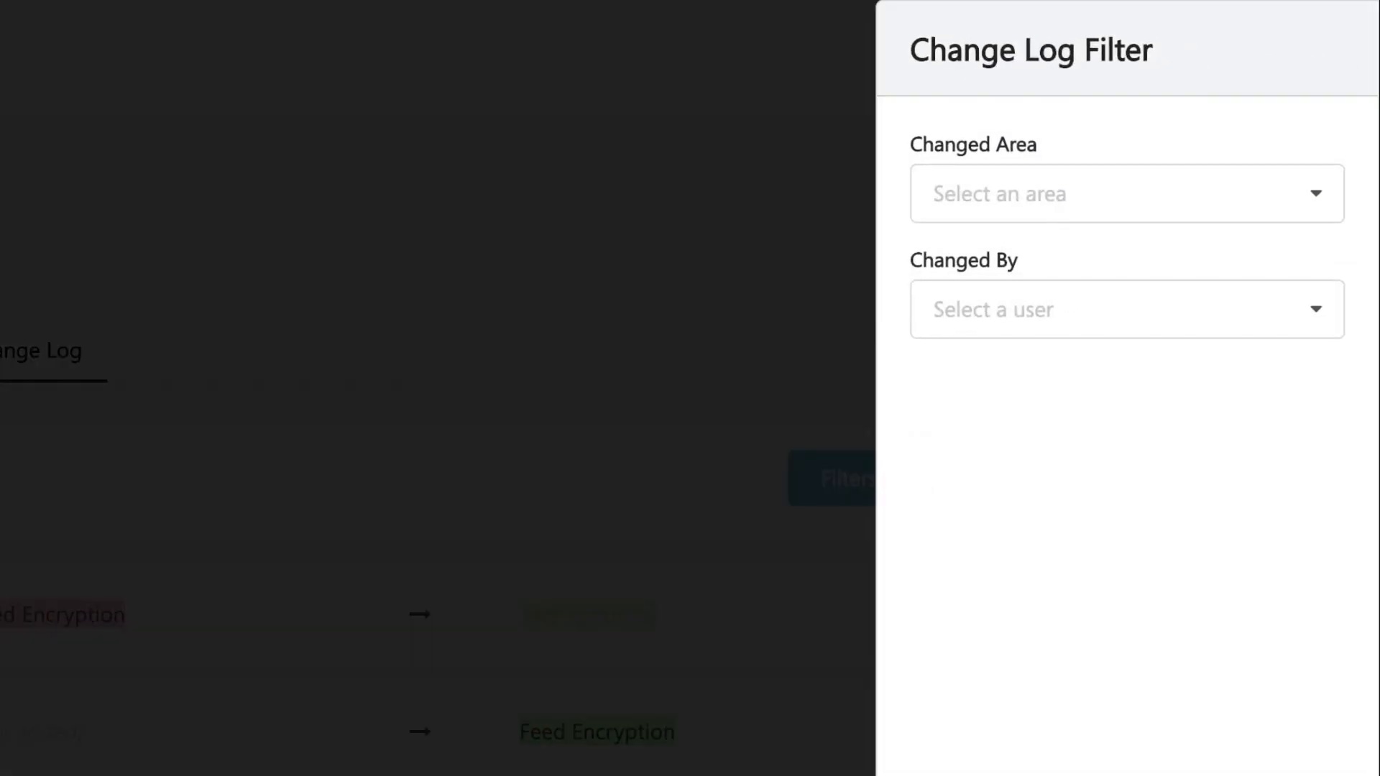
left_click(1126, 193)
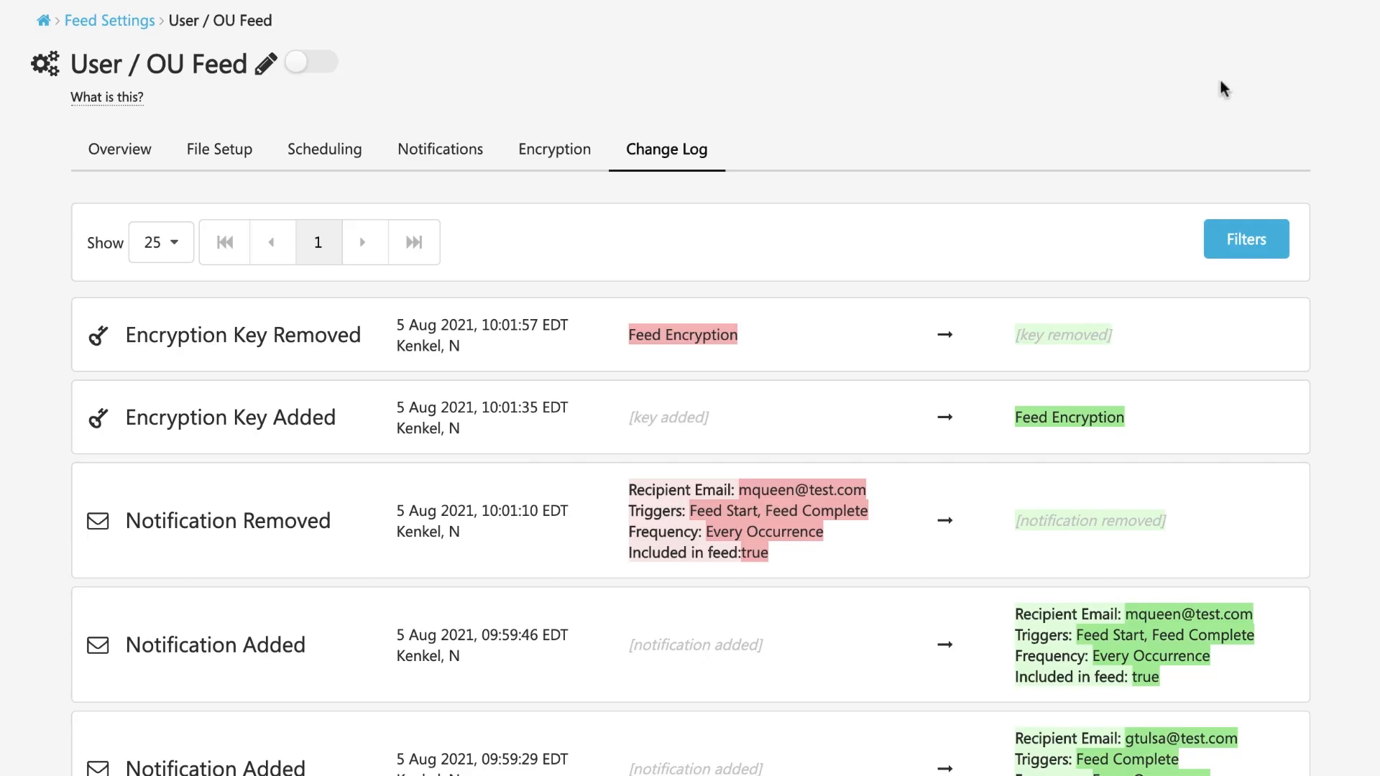
- Enable the User / OU Feed and reopen it from the feed settings list to check its file setup
left_click(334, 66)
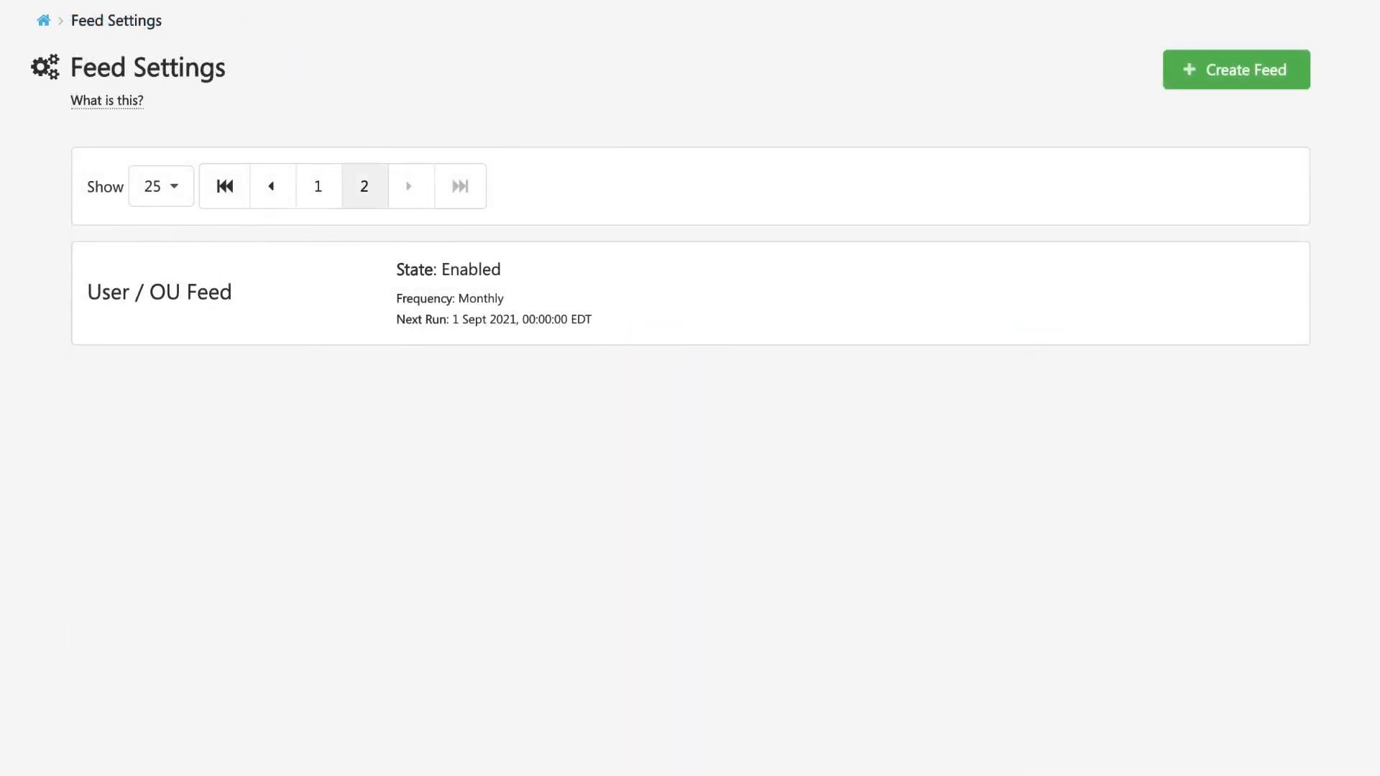
left_click(123, 296)
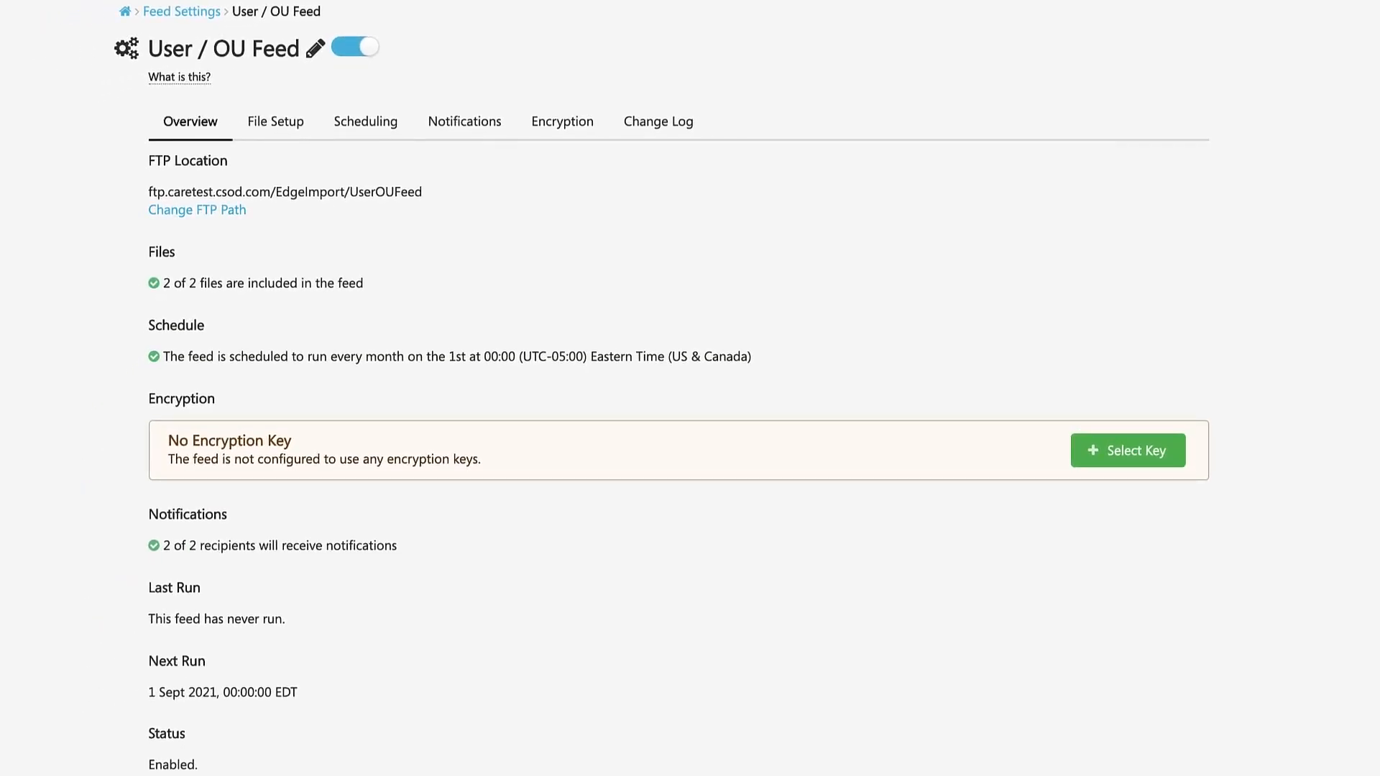
left_click(259, 125)
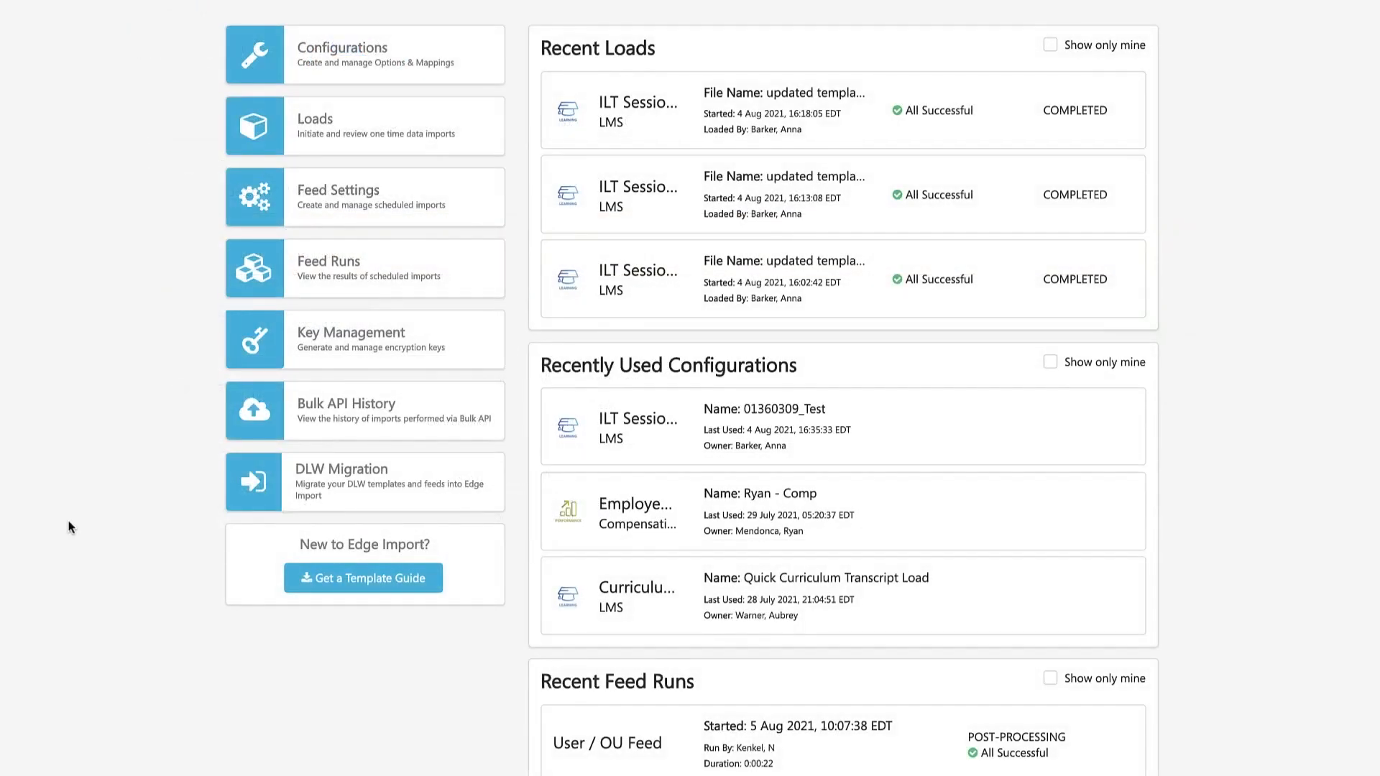
- View the filters for feed runs and open the User / OU Feed run started 5 Aug 2021, 10:07:38 EDT
left_click(257, 277)
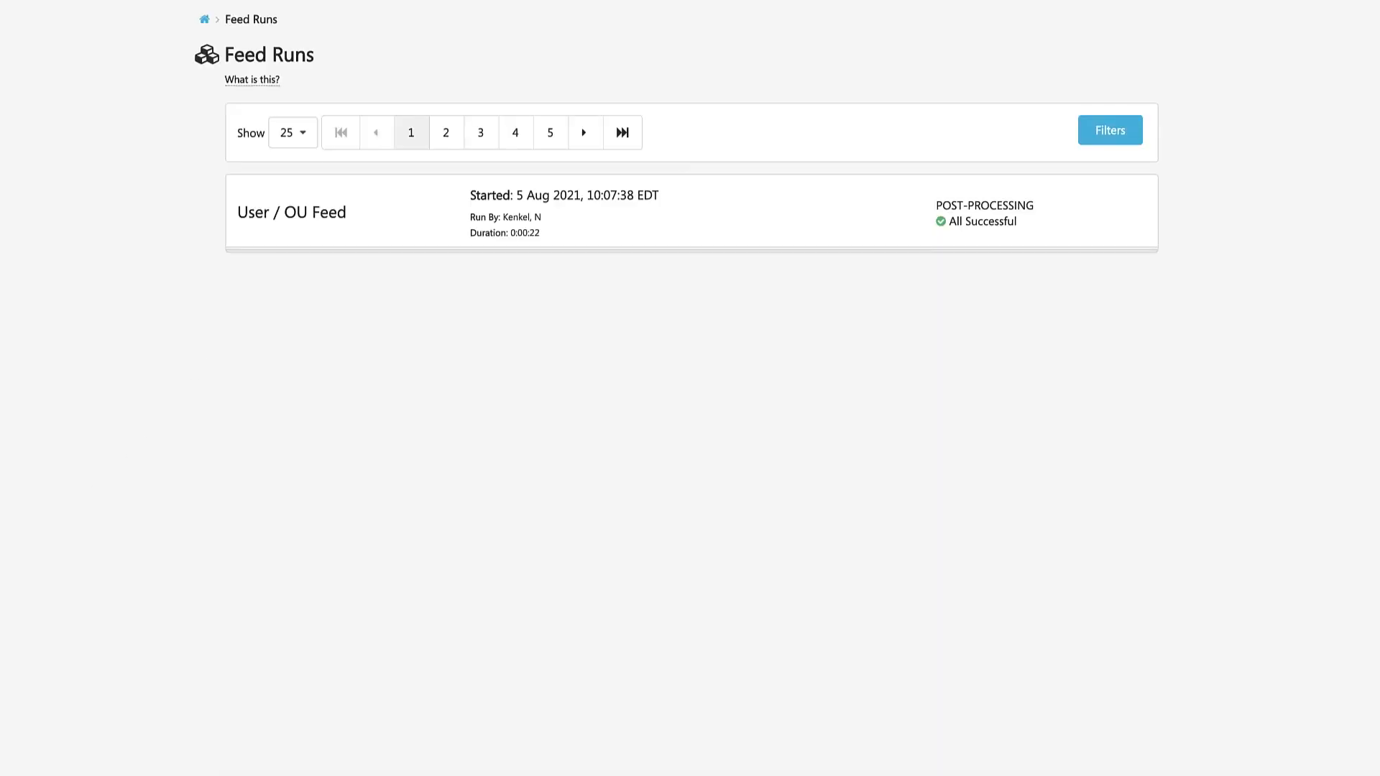
left_click(1109, 131)
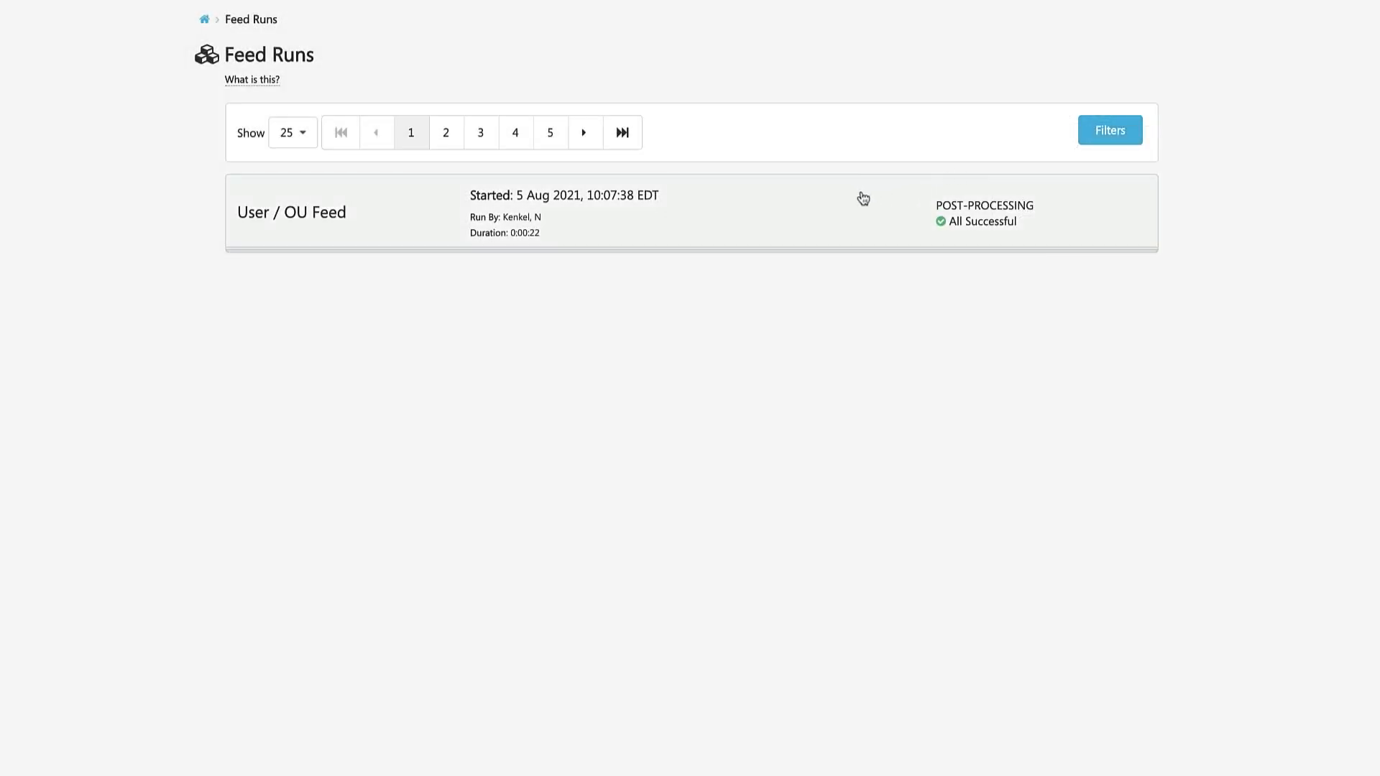
left_click(838, 198)
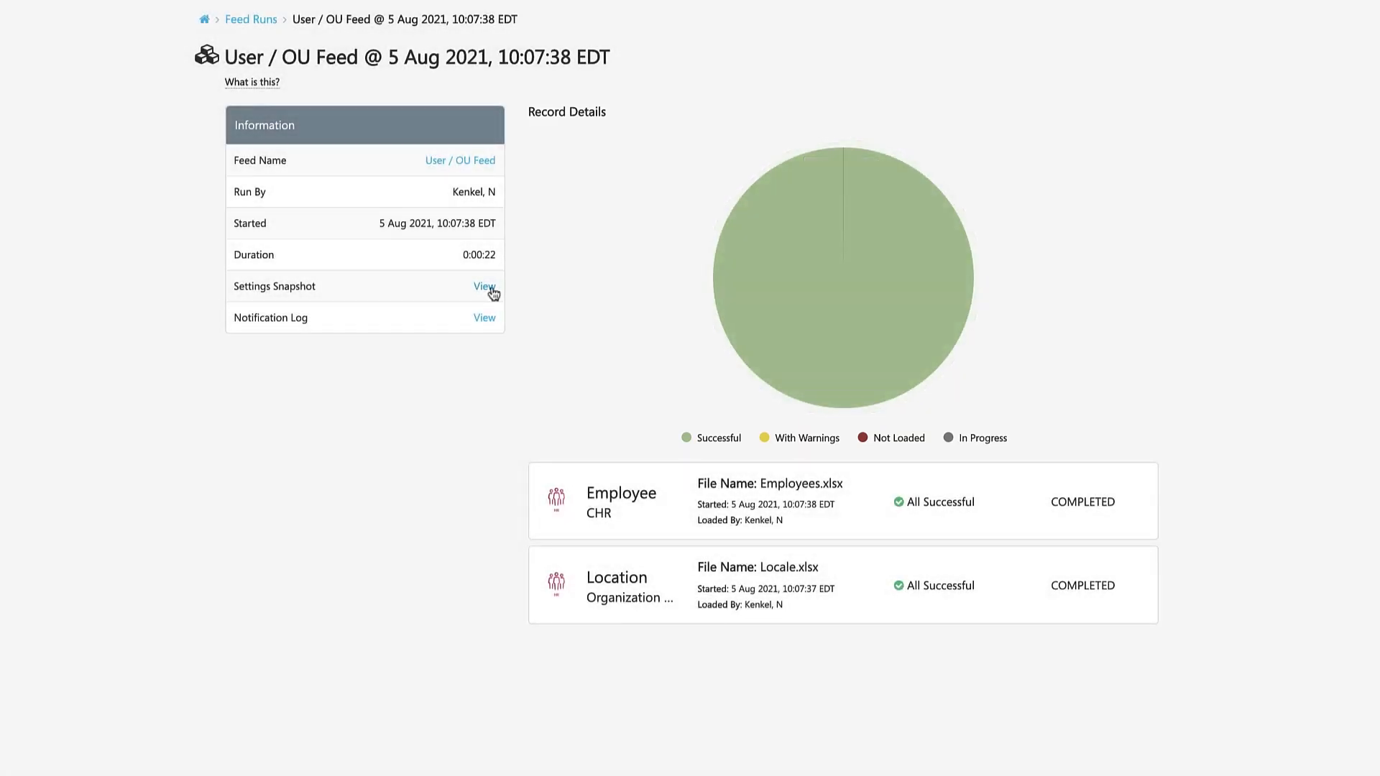
- View the run's settings snapshot and the load details of the Employees.xlsx file
left_click(485, 286)
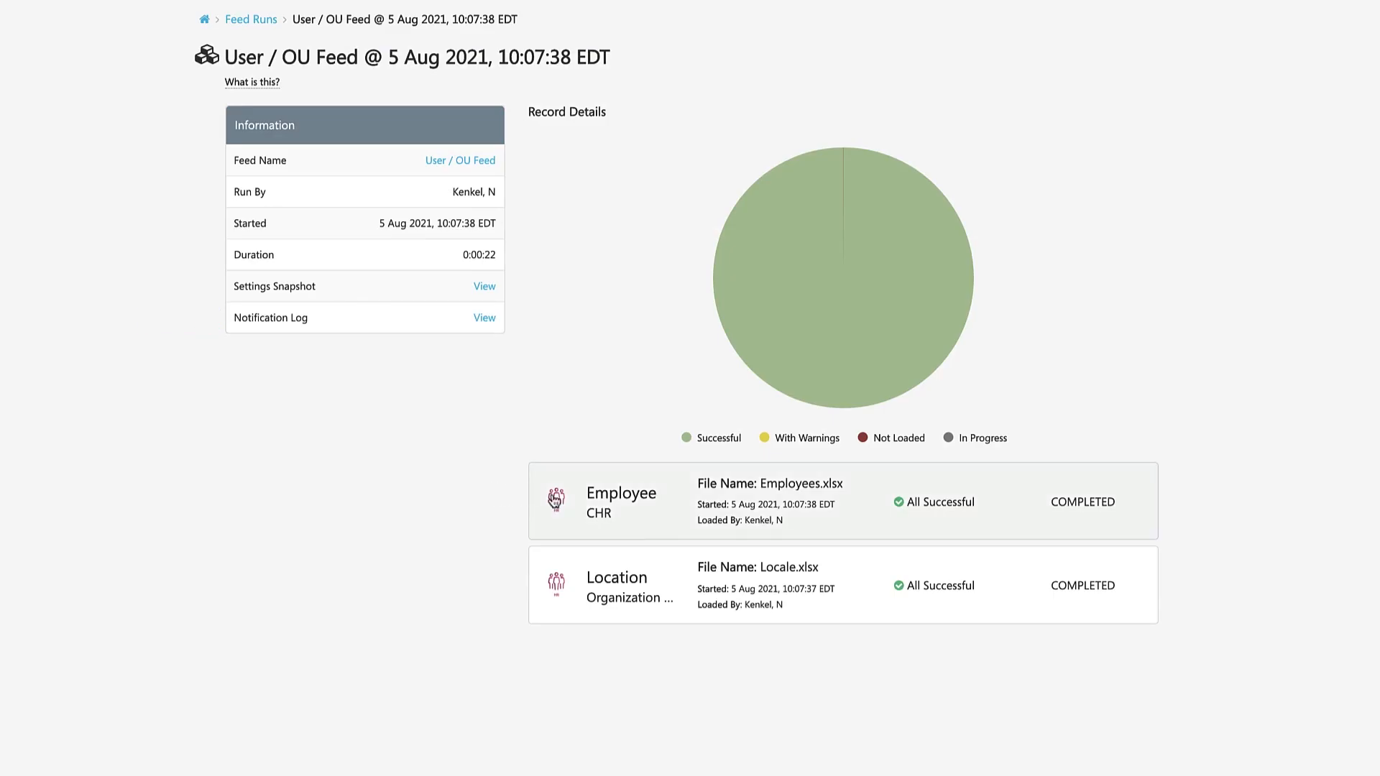
left_click(598, 507)
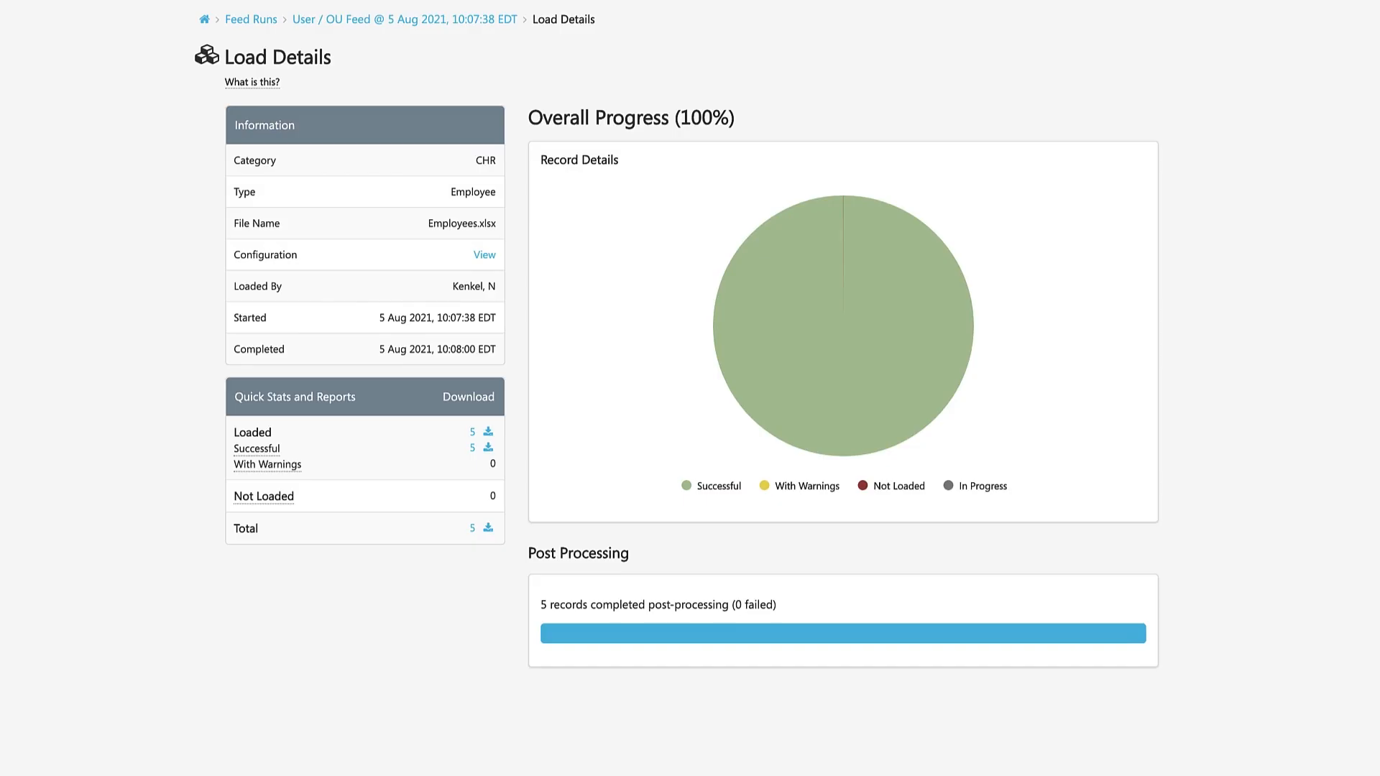